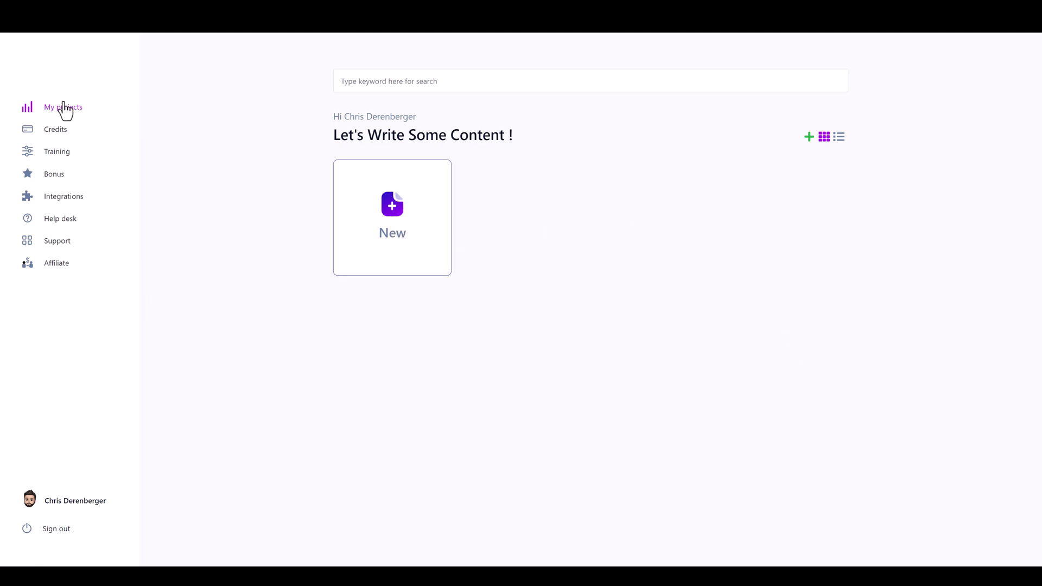
Review the current plan and the Pro plan's features on the Credits page, and view the available integrations.
click(54, 130)
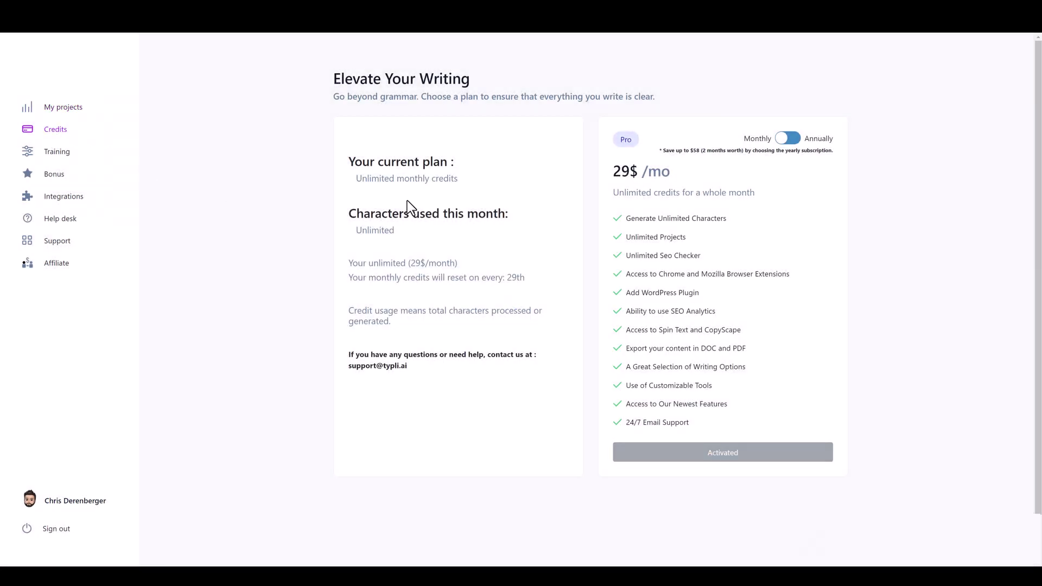
drag(356, 179, 451, 180)
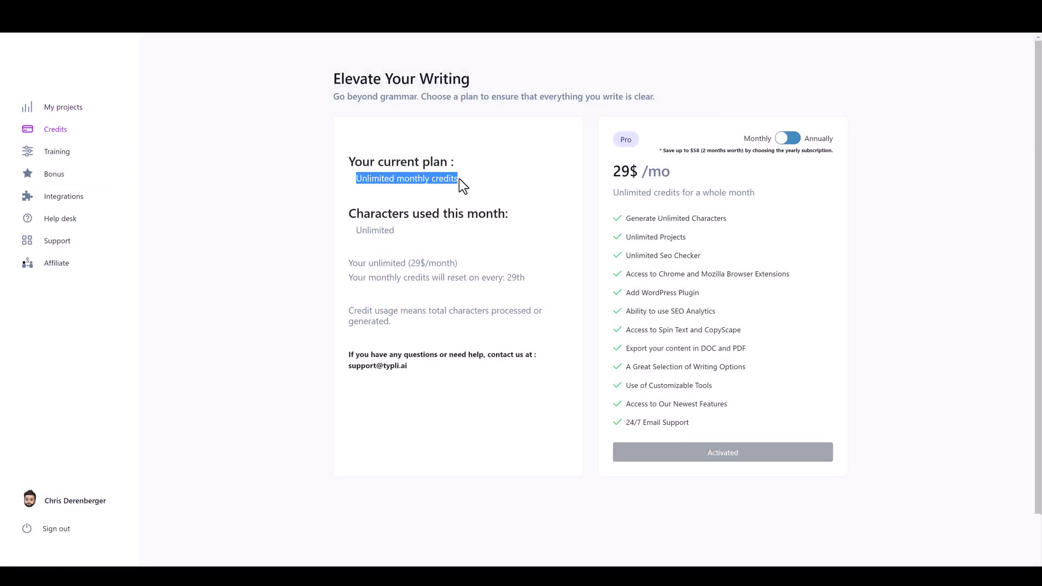
drag(614, 173, 673, 172)
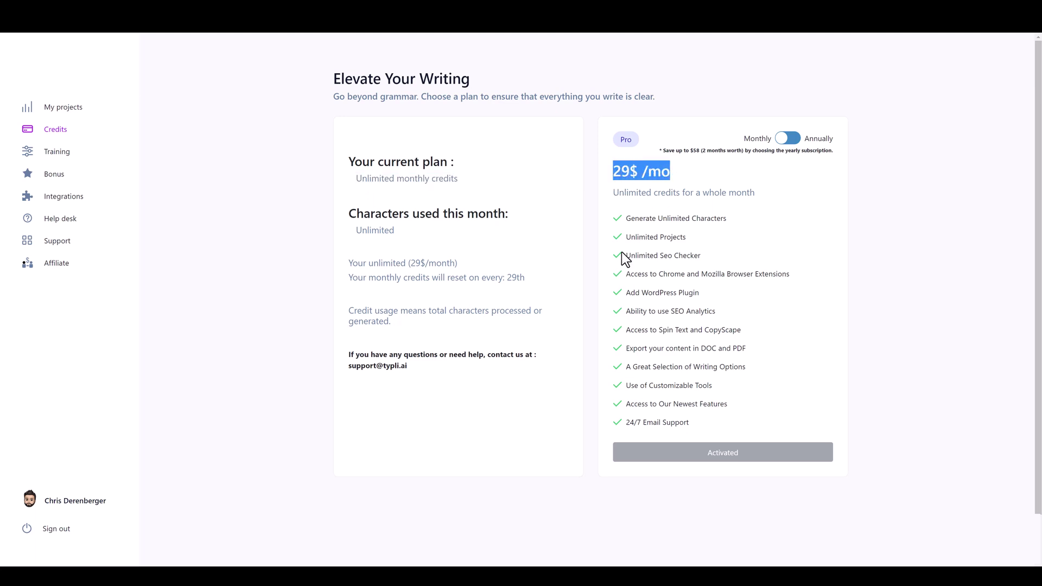
drag(615, 194, 756, 202)
click(663, 238)
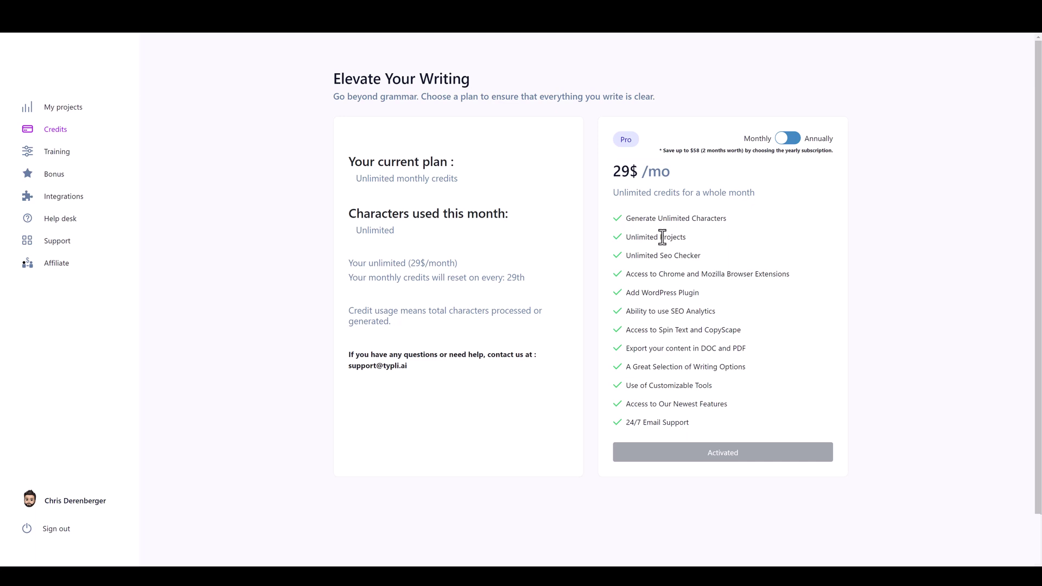
drag(660, 256, 700, 255)
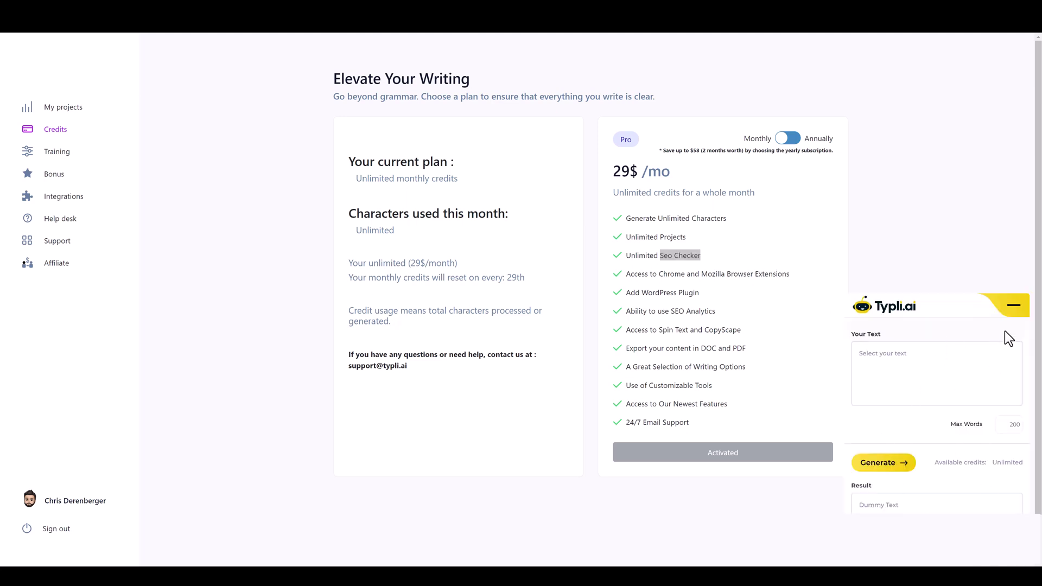
click(1013, 305)
drag(642, 293, 701, 294)
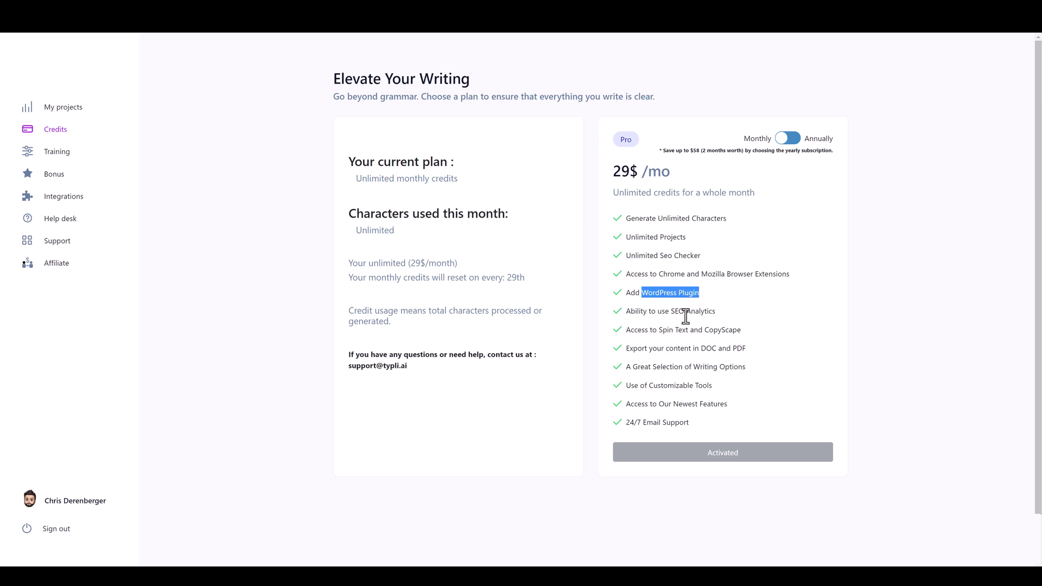
click(686, 314)
drag(626, 330, 740, 332)
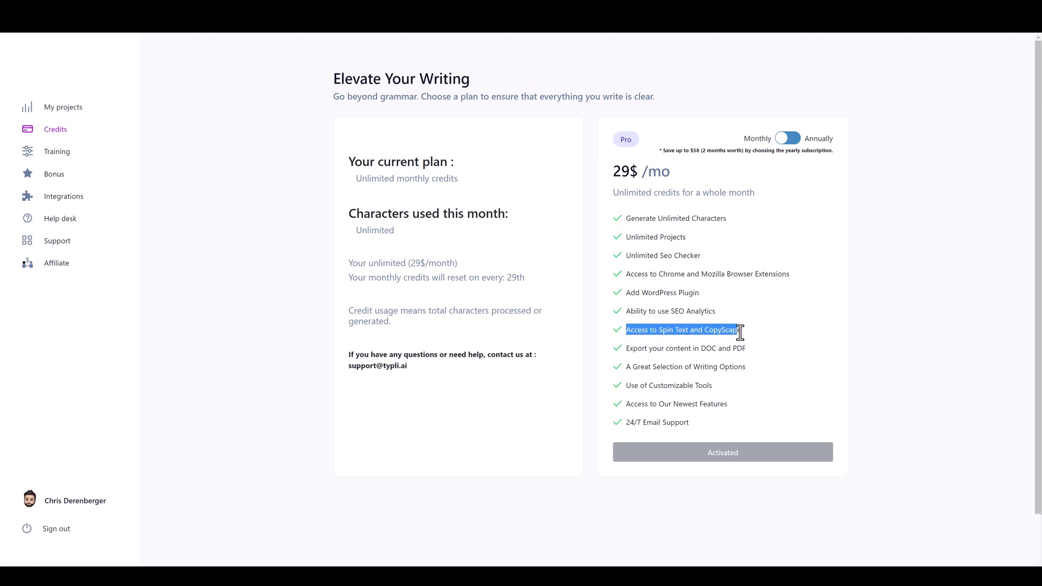
click(674, 350)
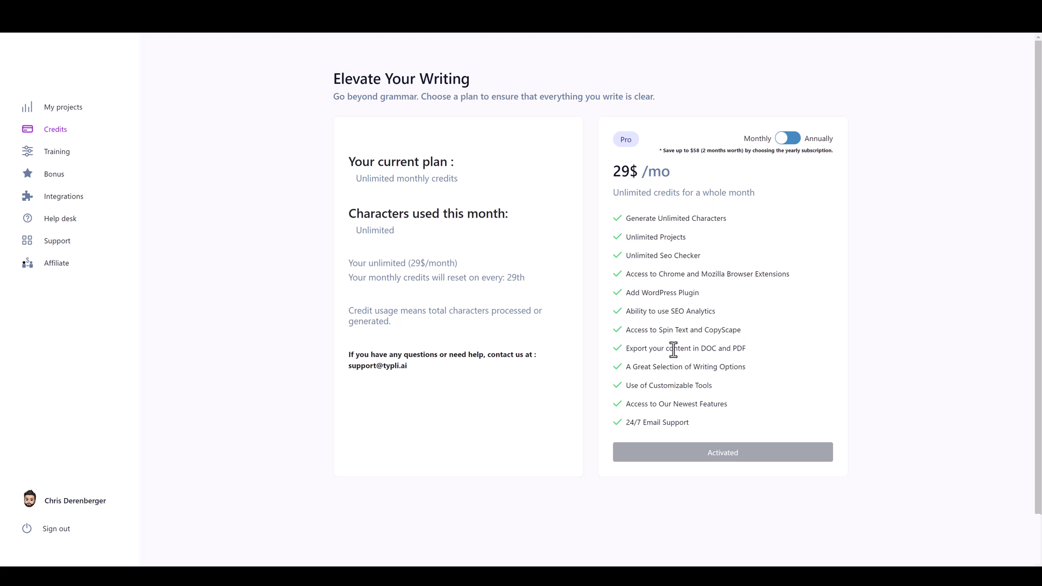
double_click(708, 350)
click(690, 368)
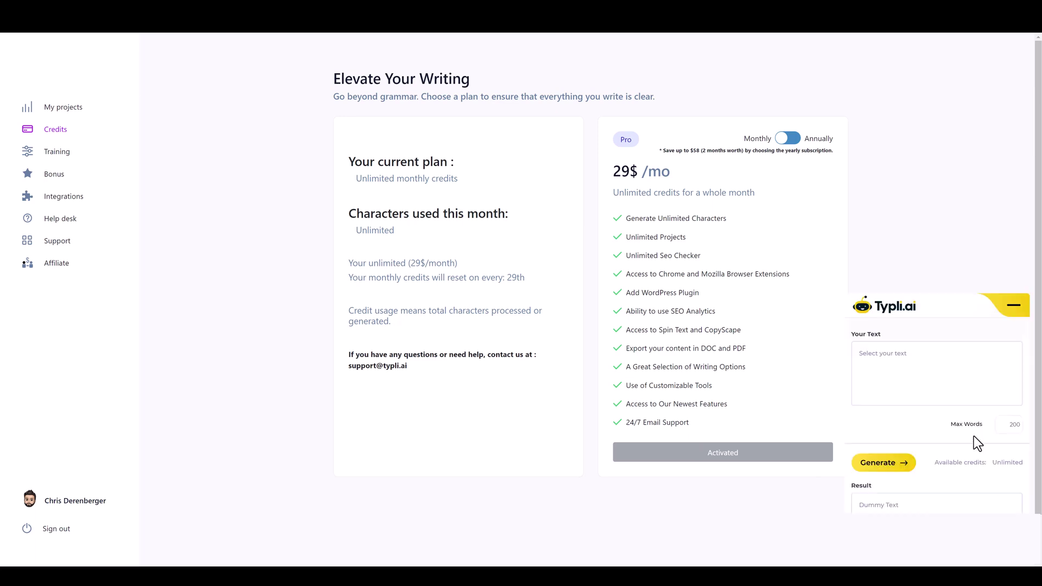
click(1013, 310)
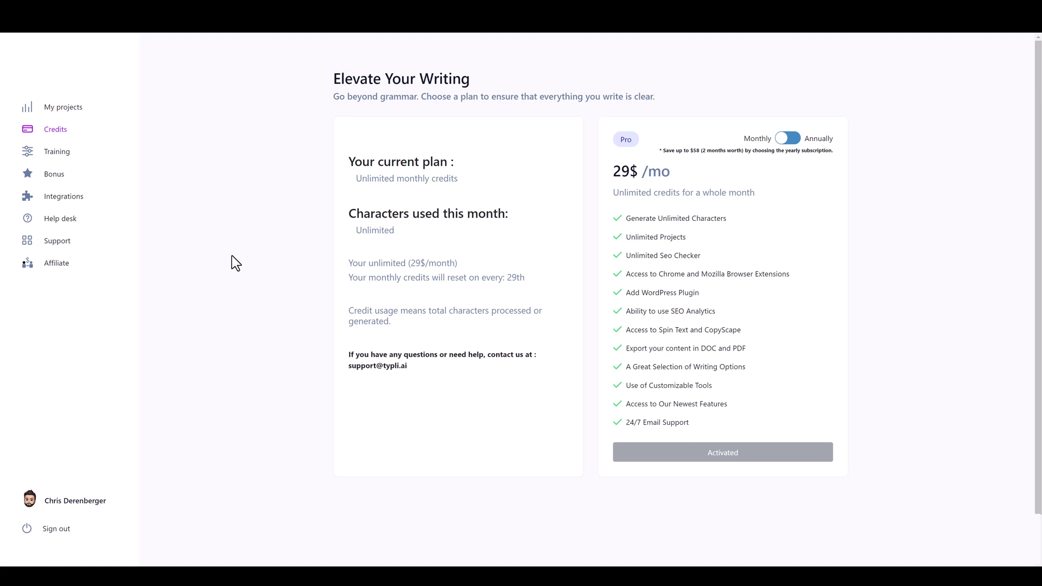
click(60, 201)
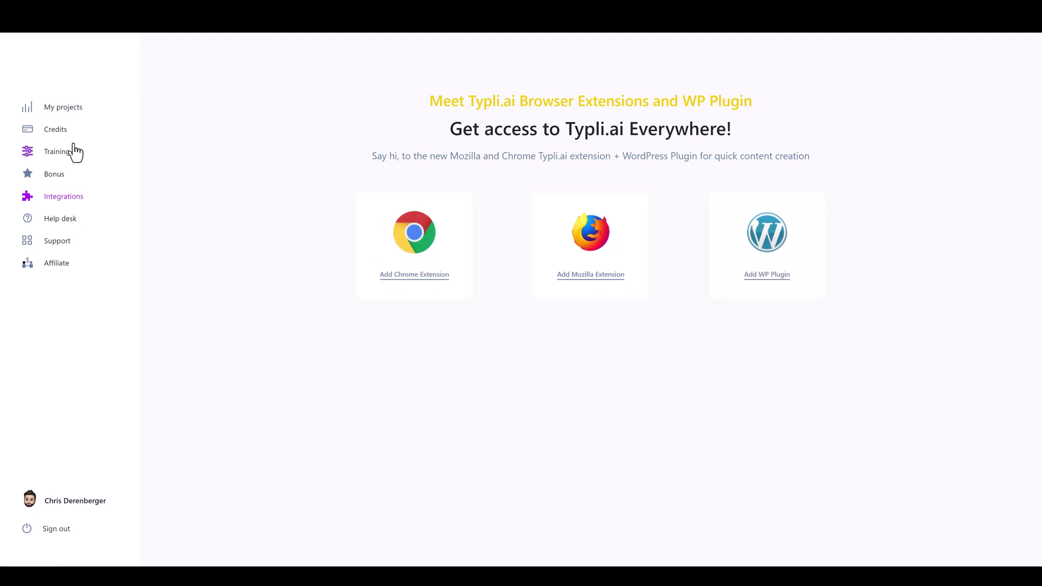
Create a new project and agree to the Terms of Services.
click(60, 111)
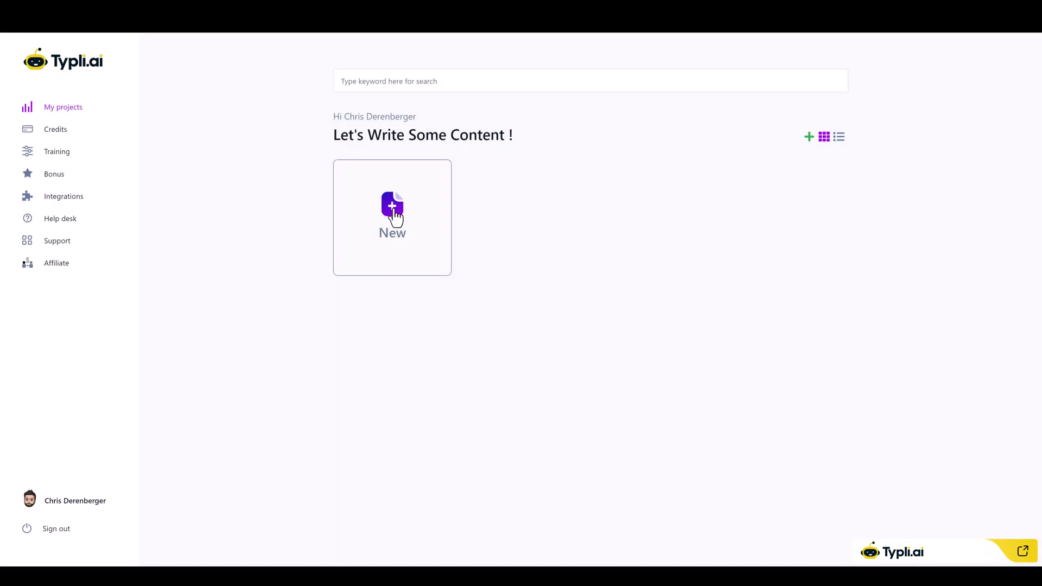
click(393, 212)
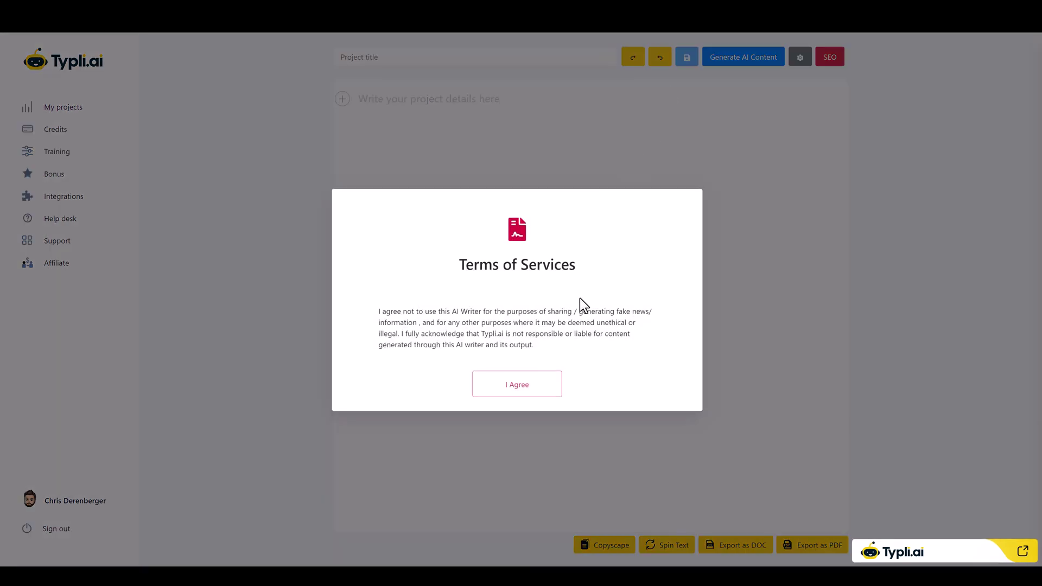
click(530, 389)
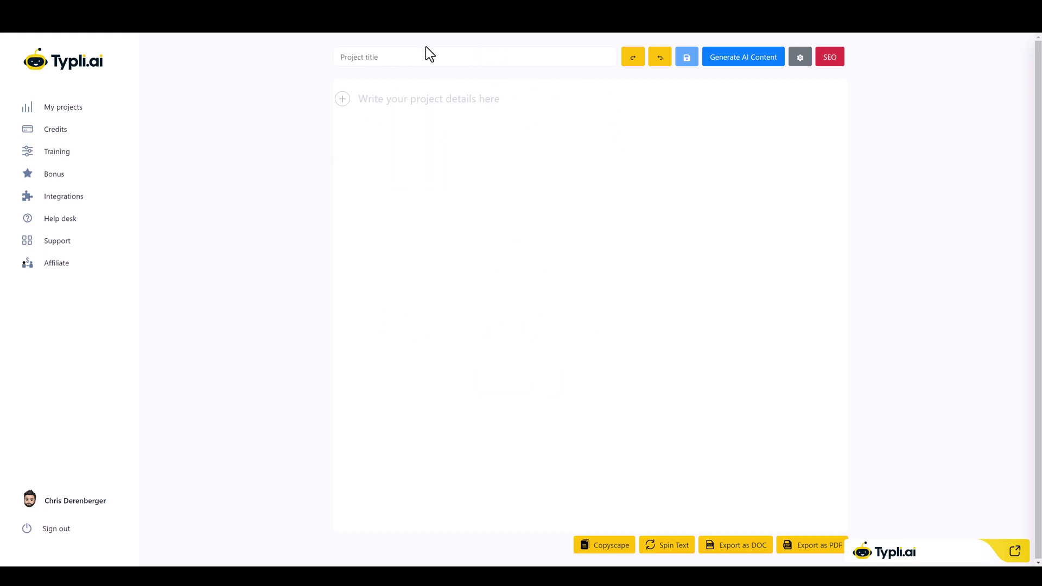
Title the project "Solar Lights".
text(Soul)
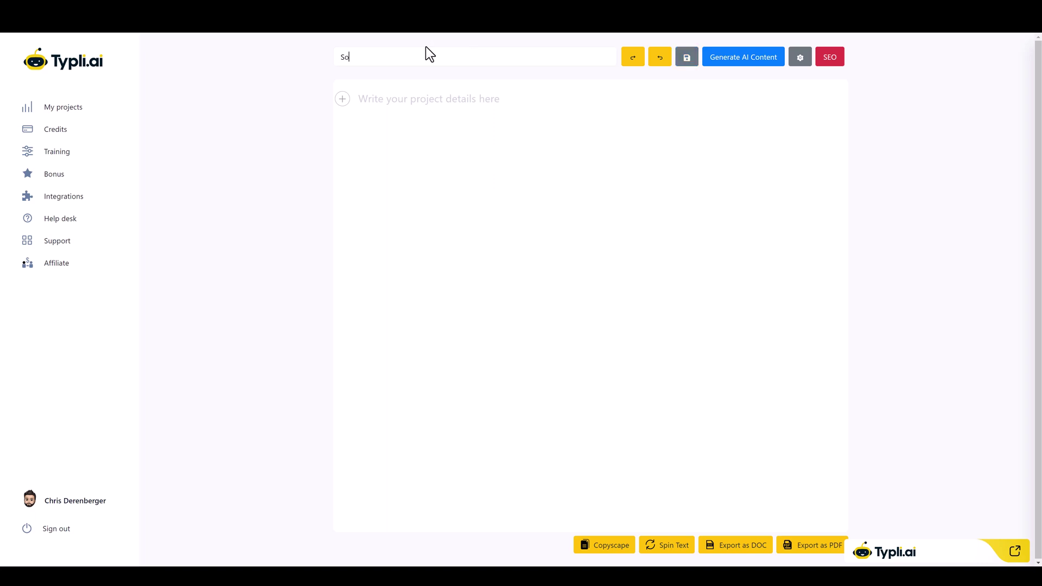
key(BackSpace)
key(BackSpace)
text(lar Lights)
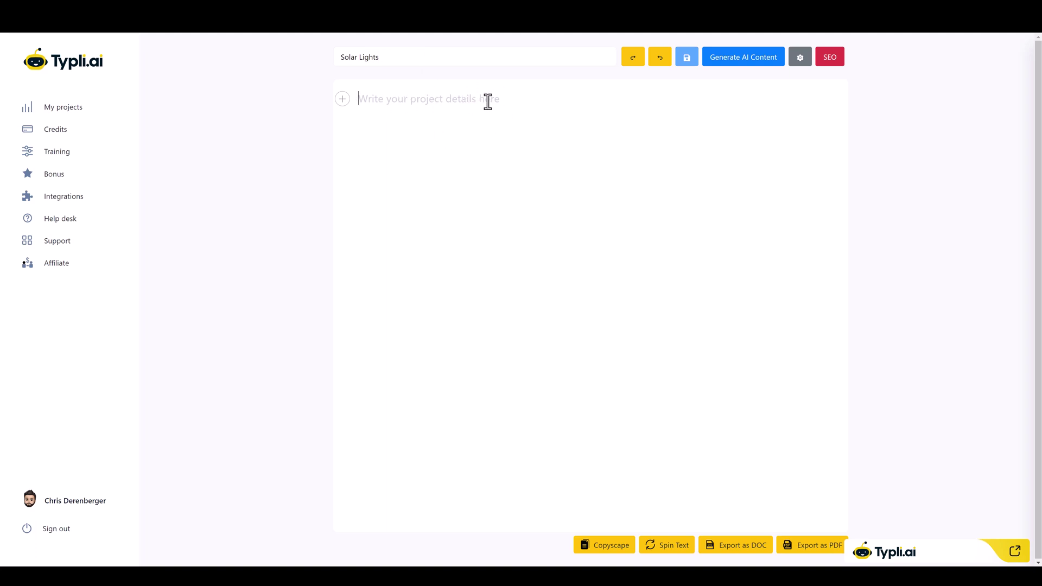
Insert the "Write an article about:" prompt template in the project body and complete it as "Write an article about solar lights".
click(528, 200)
click(343, 100)
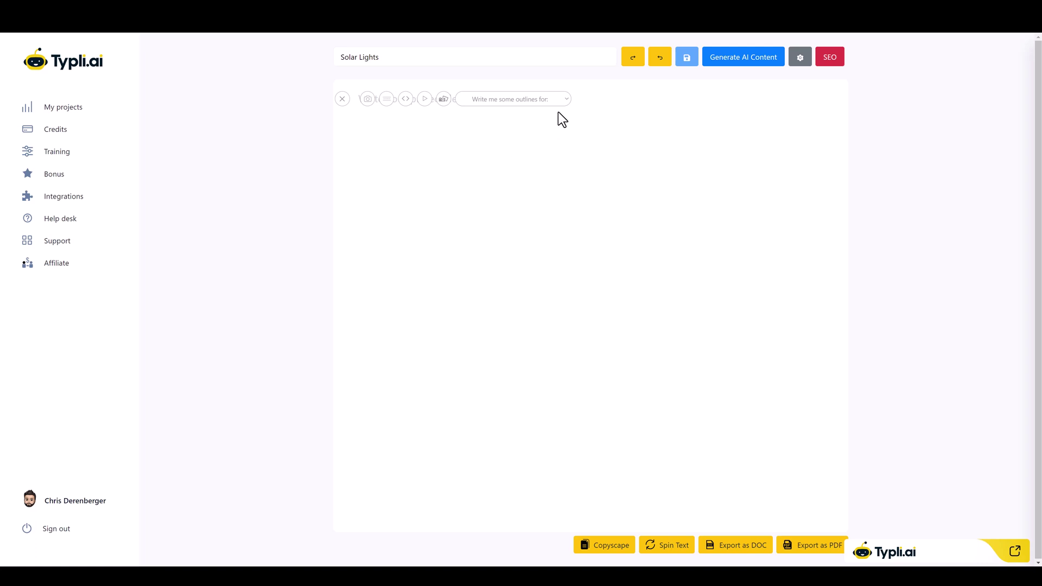
click(567, 102)
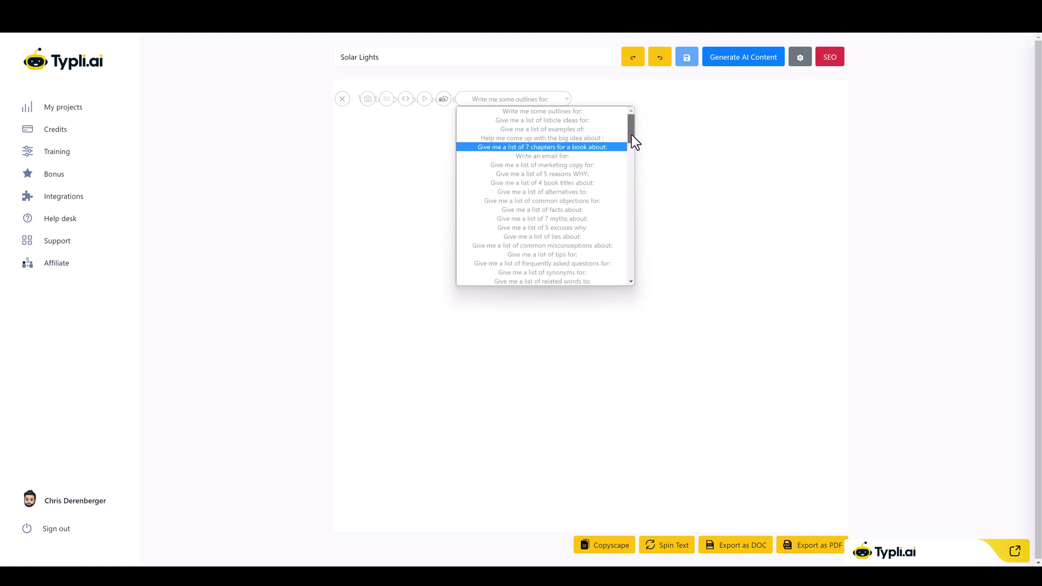
drag(631, 134, 631, 272)
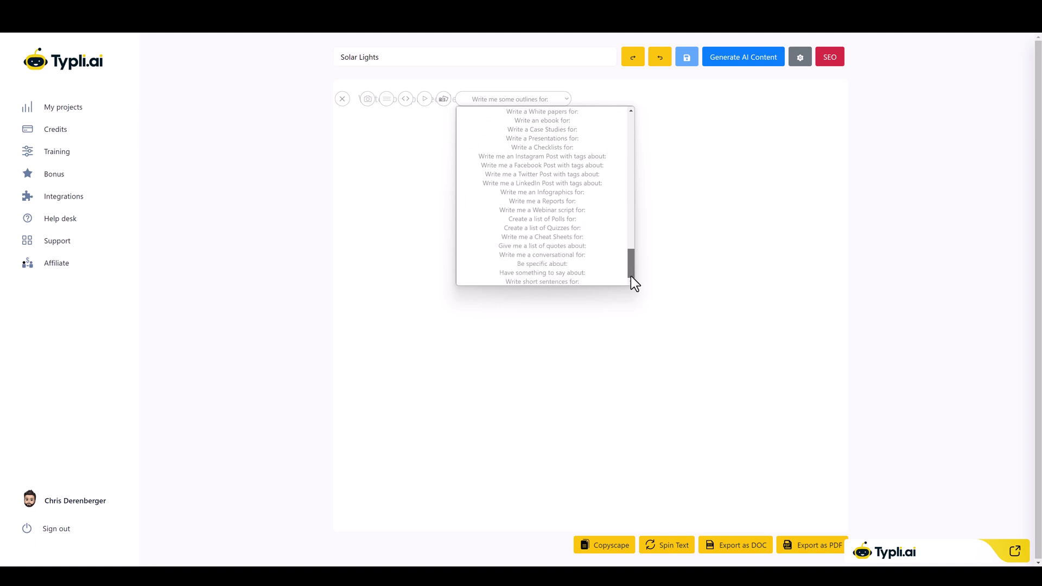
drag(631, 276, 619, 213)
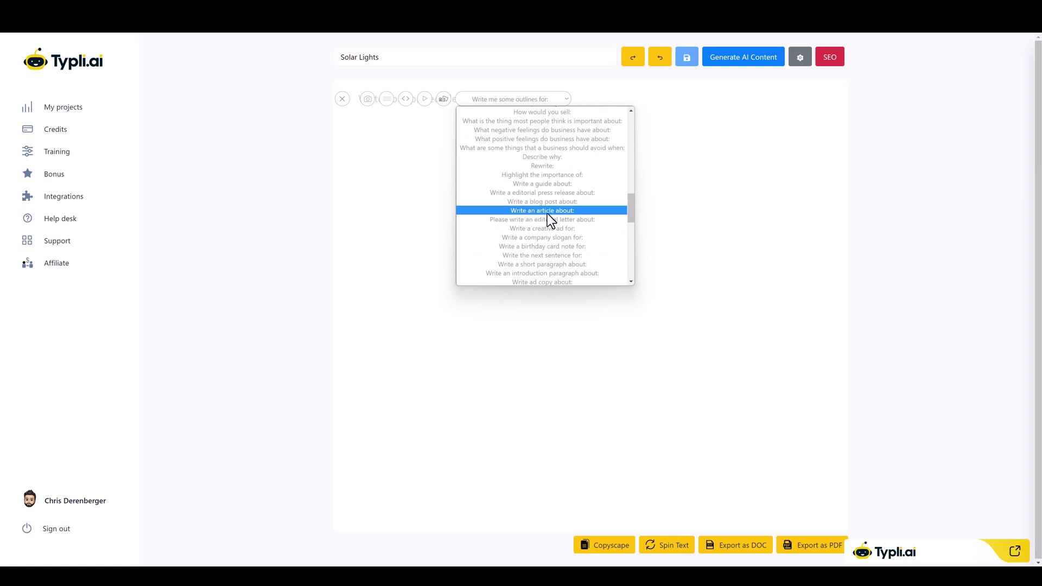
click(547, 214)
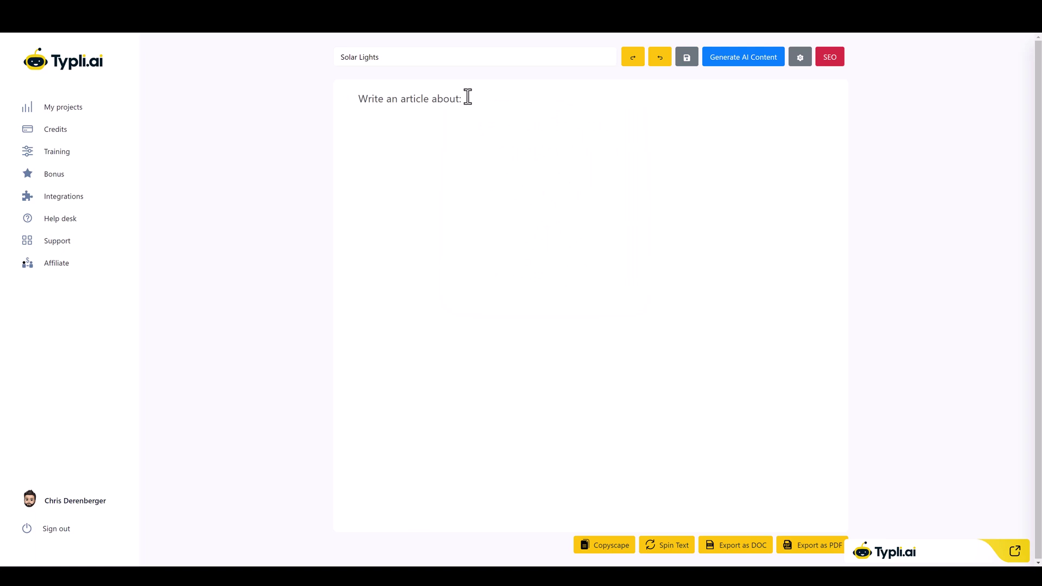
key(BackSpace)
text(solar lights)
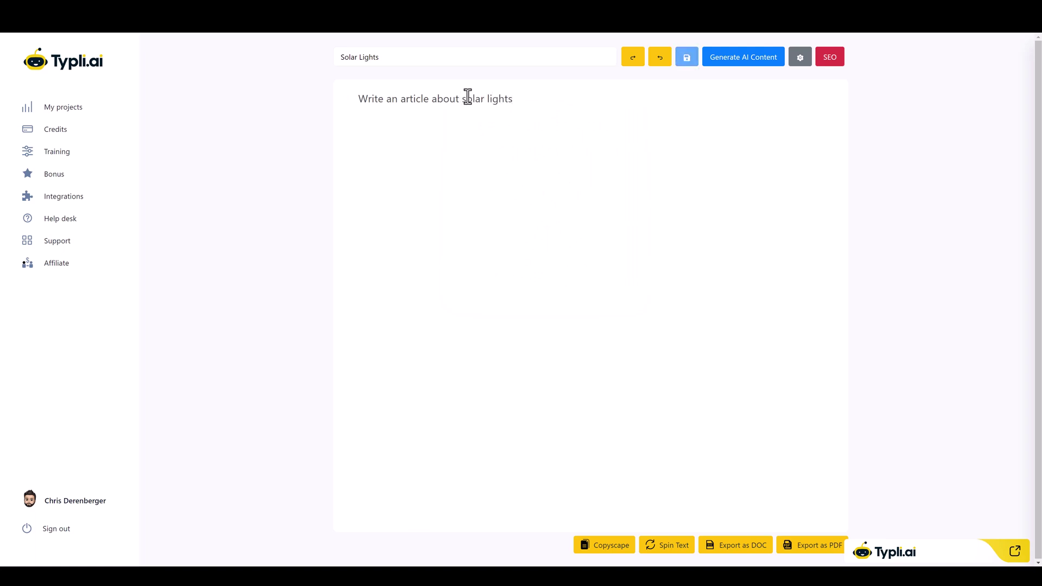
drag(516, 100, 354, 103)
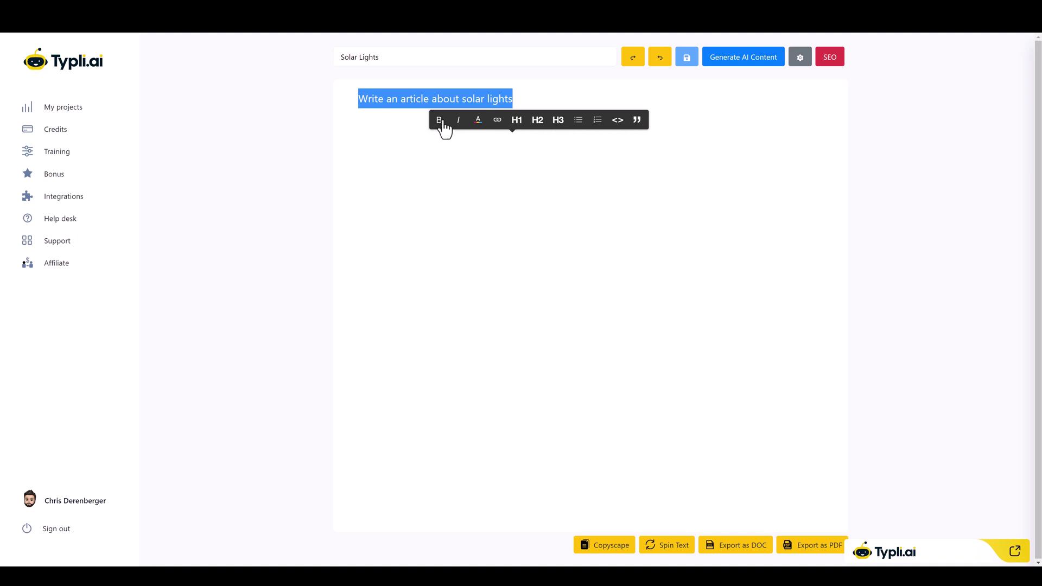
click(488, 201)
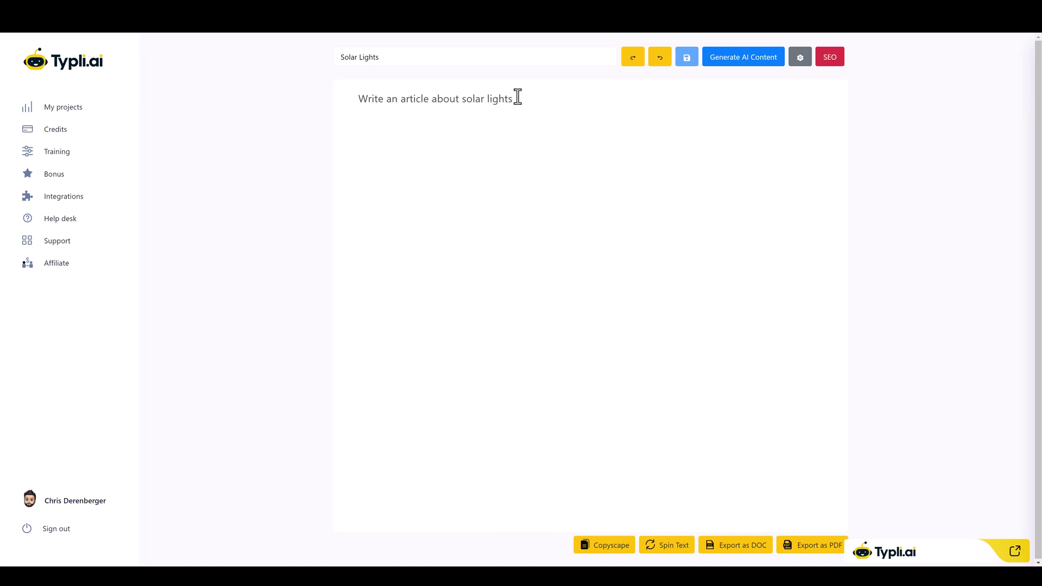
Set the number of words for generated content in the generate settings and save it.
click(801, 64)
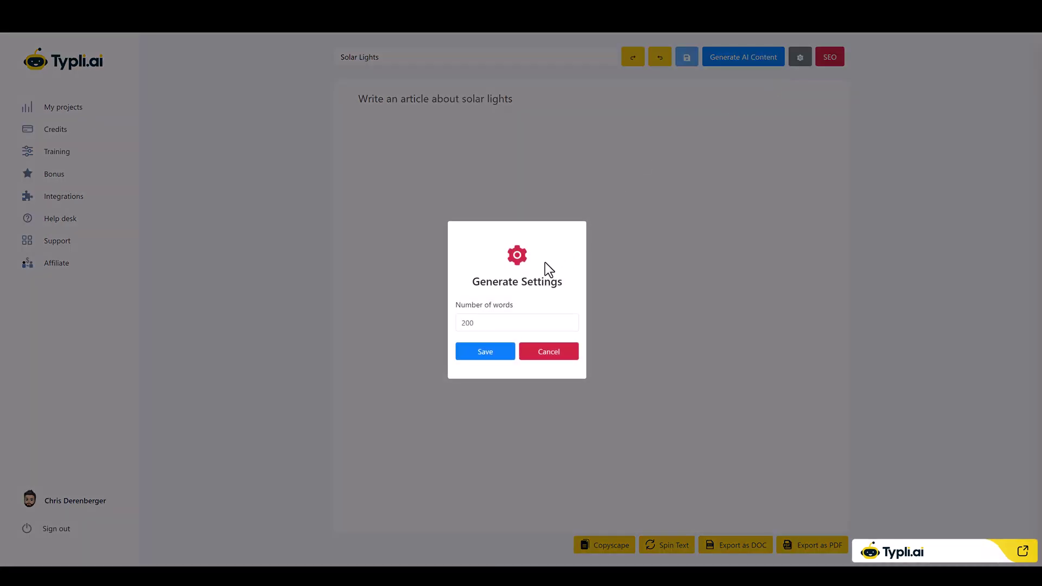
double_click(496, 322)
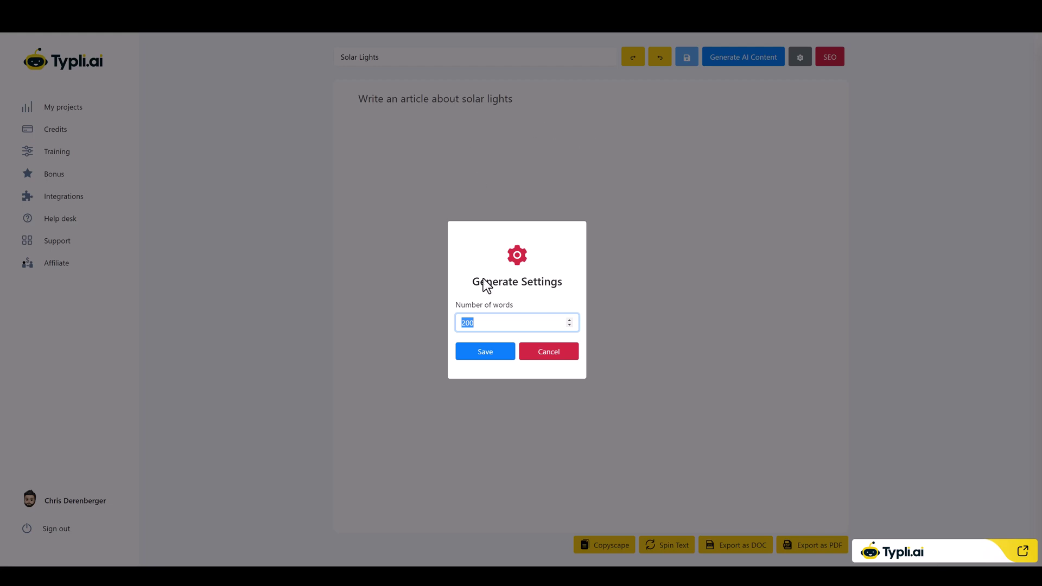
text(0)
click(486, 353)
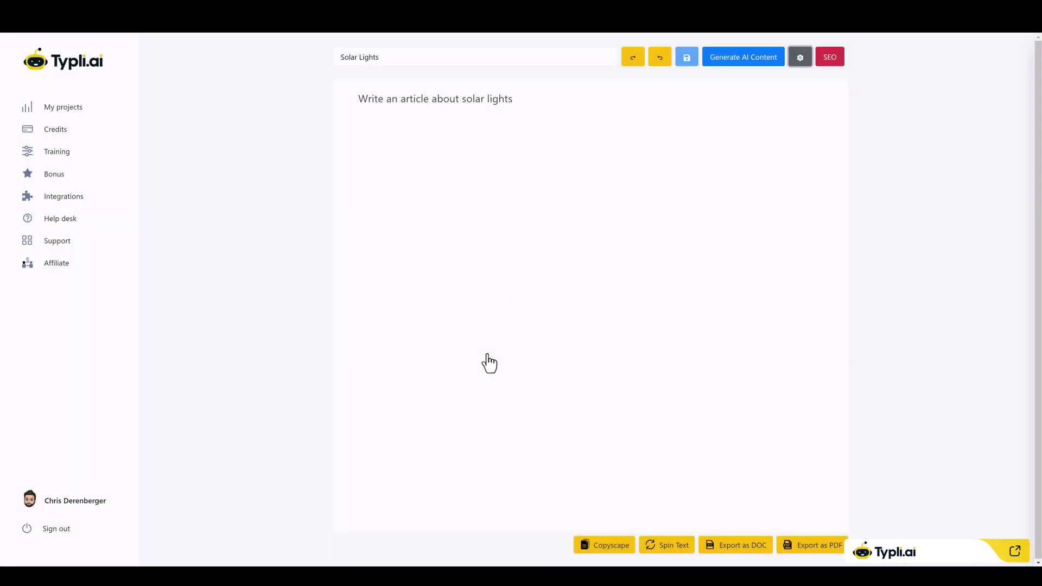
Generate AI content from the selected prompt "Write an article about solar lights".
click(486, 101)
triple_click(486, 100)
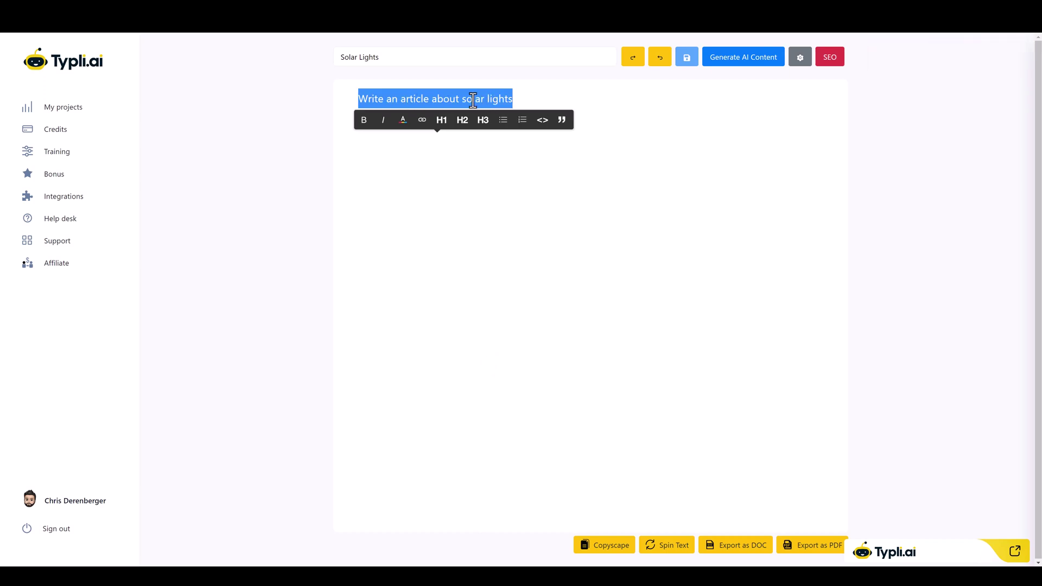
click(750, 66)
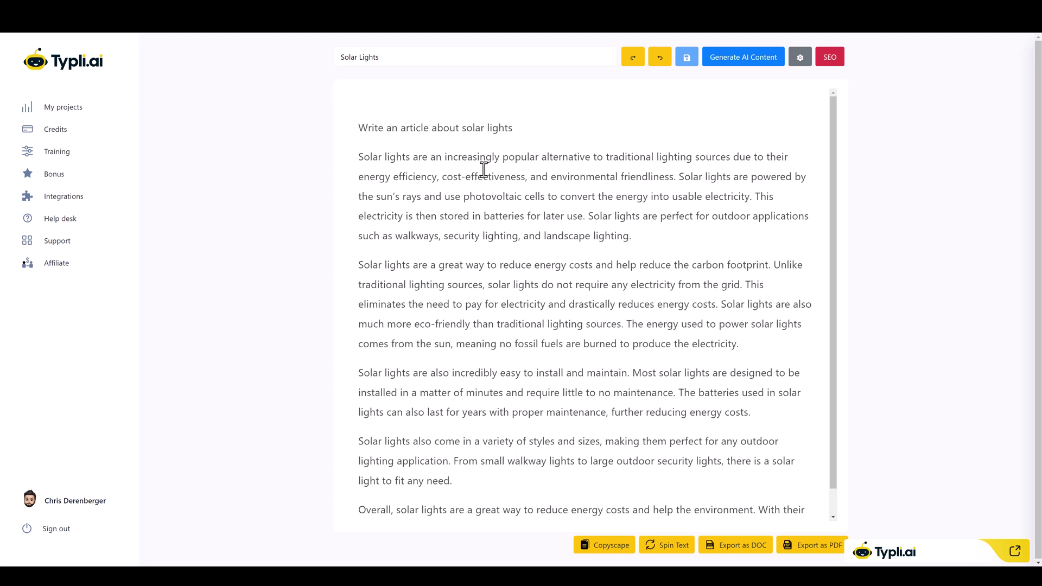
Examine the generated solar lights article from the prompt line to the closing paragraph.
drag(513, 128, 357, 122)
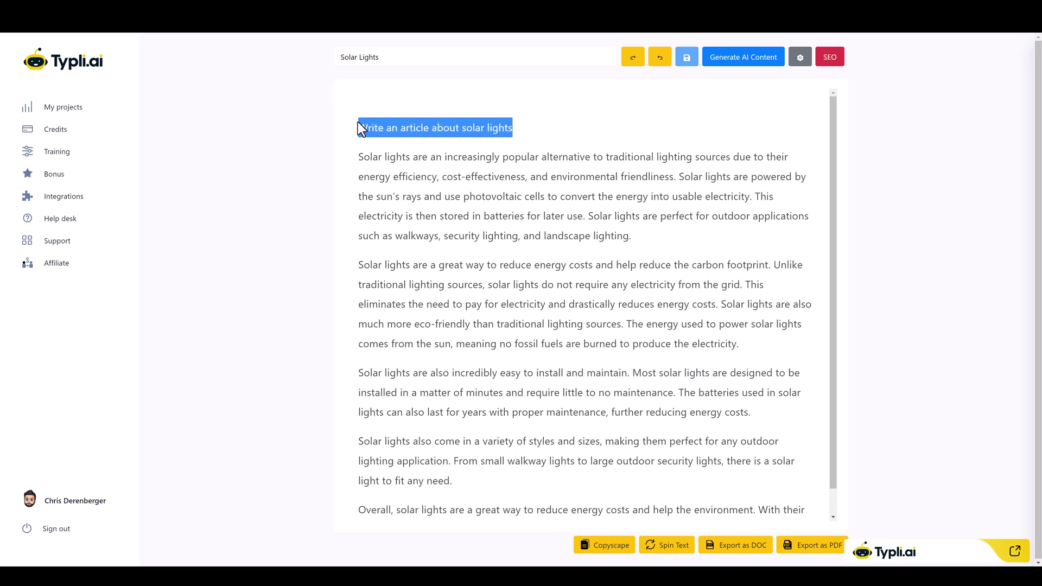
click(444, 142)
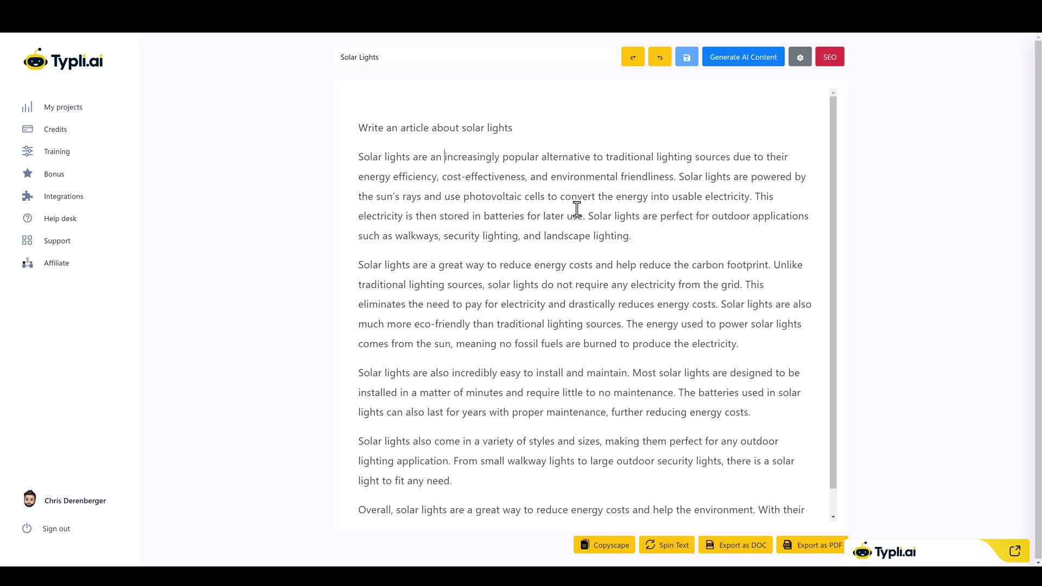
scroll(507, 299, down, 1)
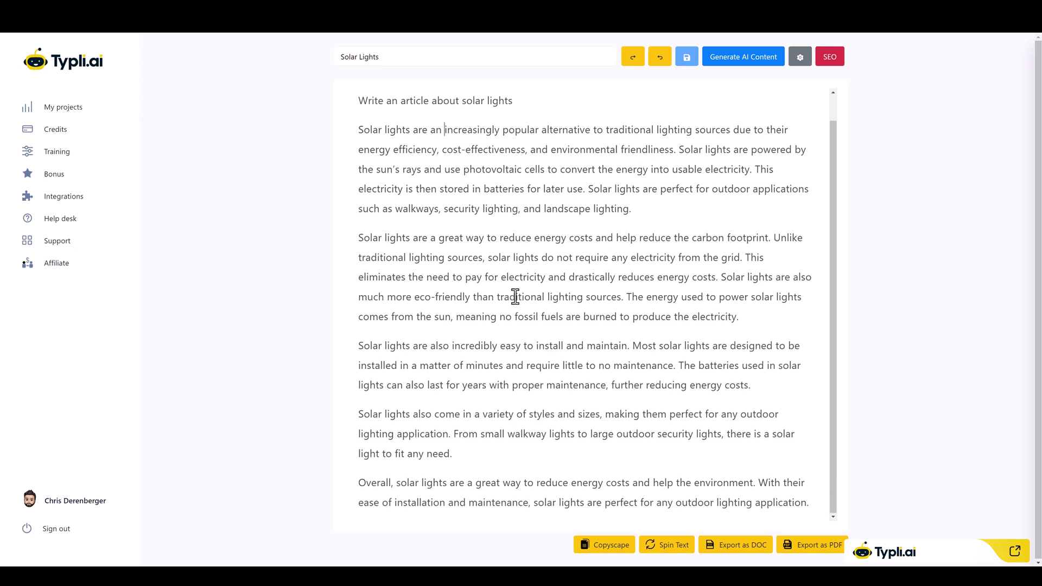
scroll(538, 295, up, 1)
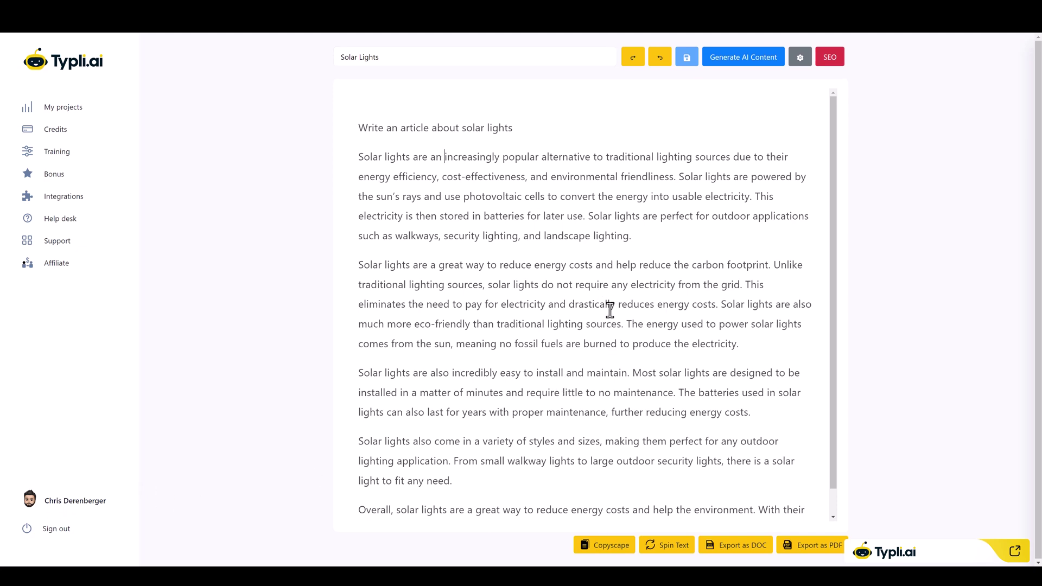
scroll(597, 356, down, 1)
scroll(597, 354, up, 1)
Delete the prompt line "Write an article about solar lights" above the generated article.
drag(514, 128, 349, 126)
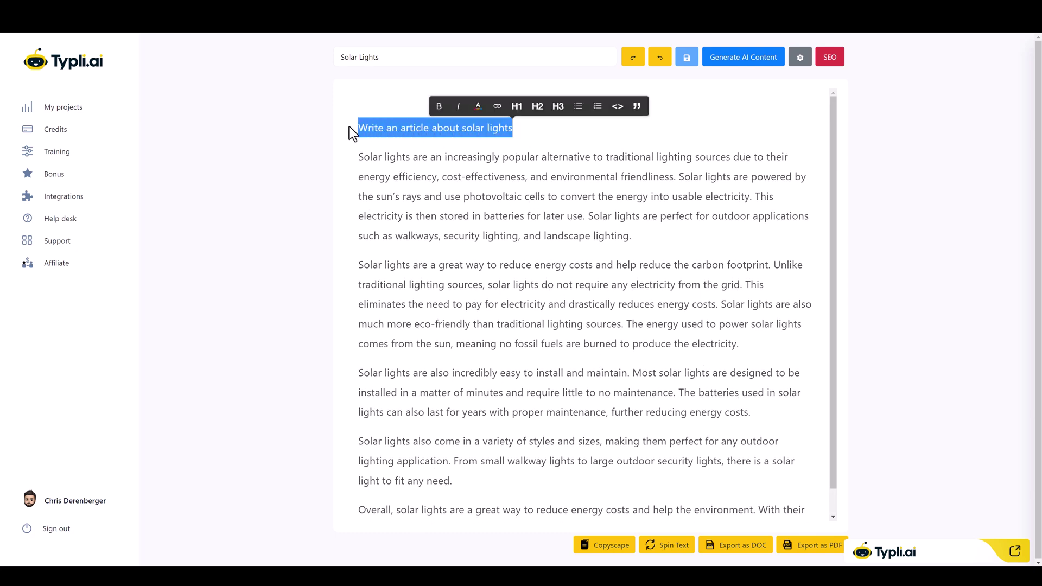
key(BackSpace)
key(Delete)
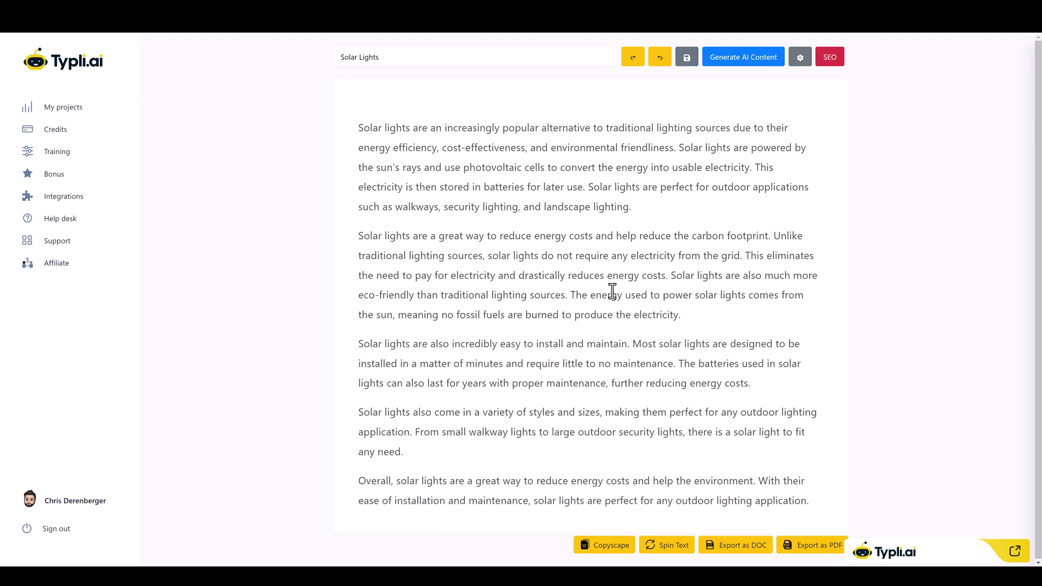
Add an empty line after the second paragraph and search the stock images for "solar" from there.
click(688, 319)
key(Return)
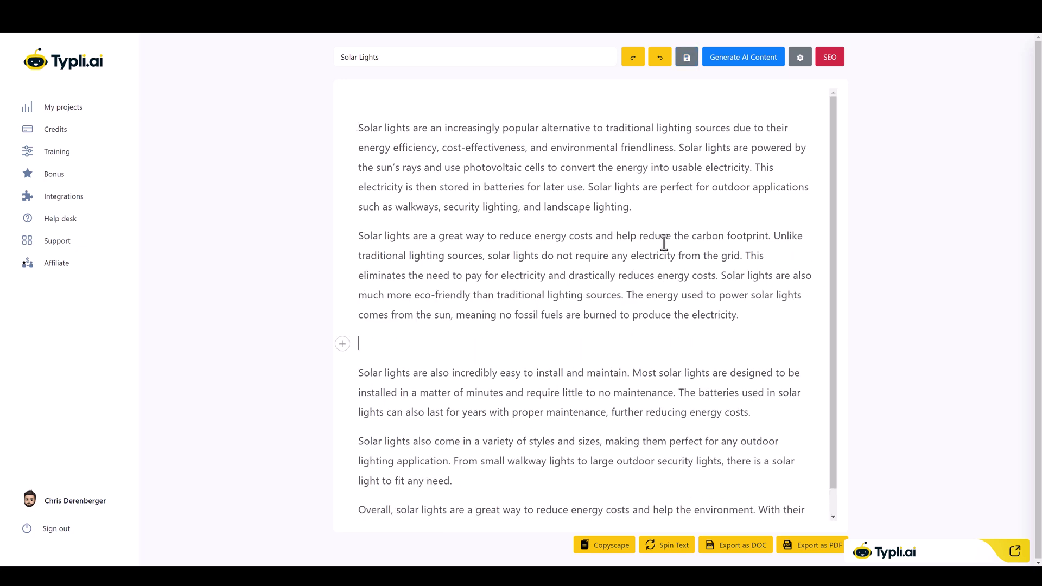
click(344, 346)
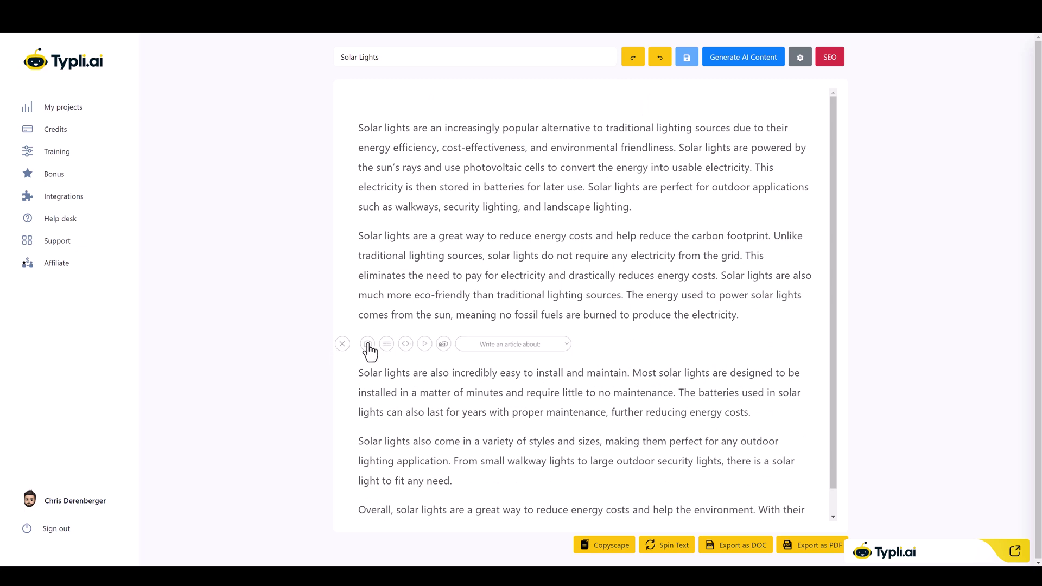
click(444, 346)
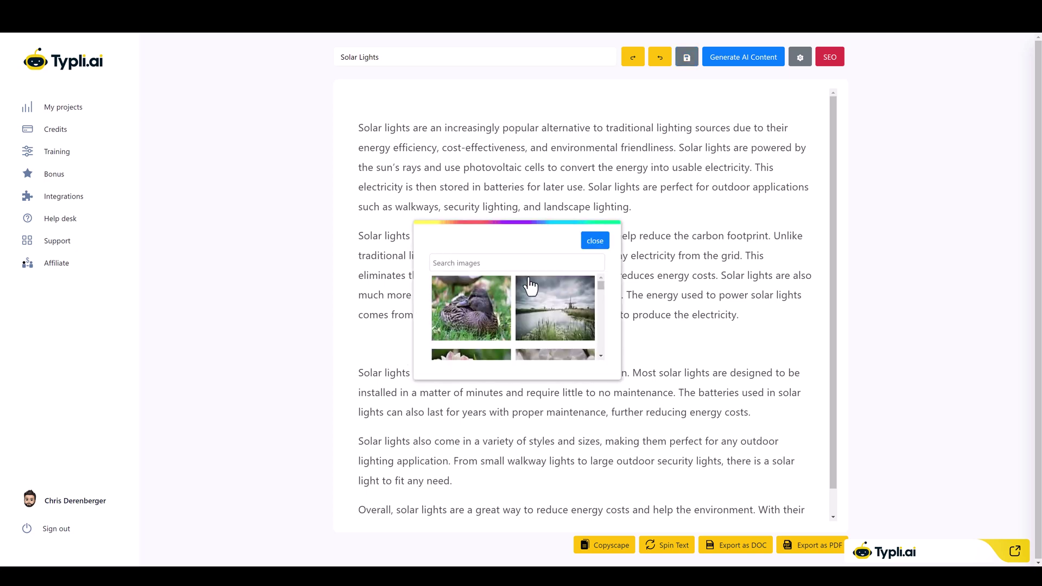
click(488, 263)
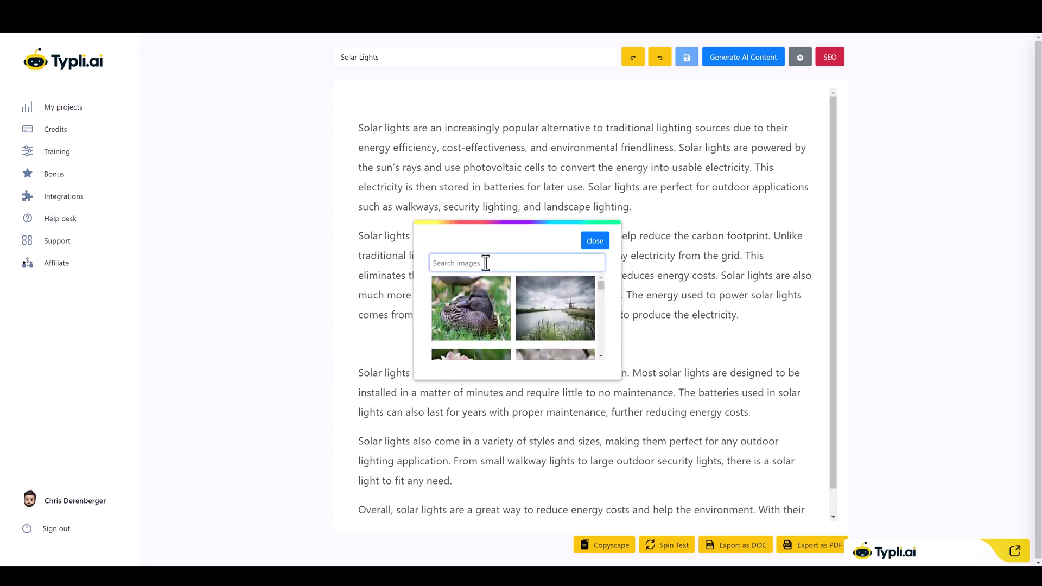
text(solar)
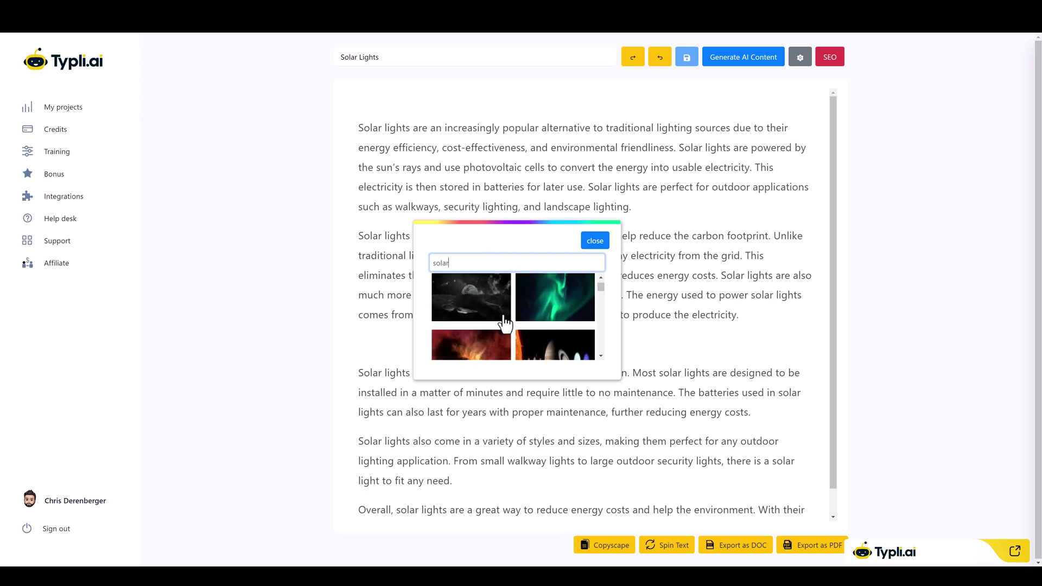
Refine the image search to "solar lights" and insert the picture of solar panels under a cloudy sky.
scroll(565, 329, down, 2)
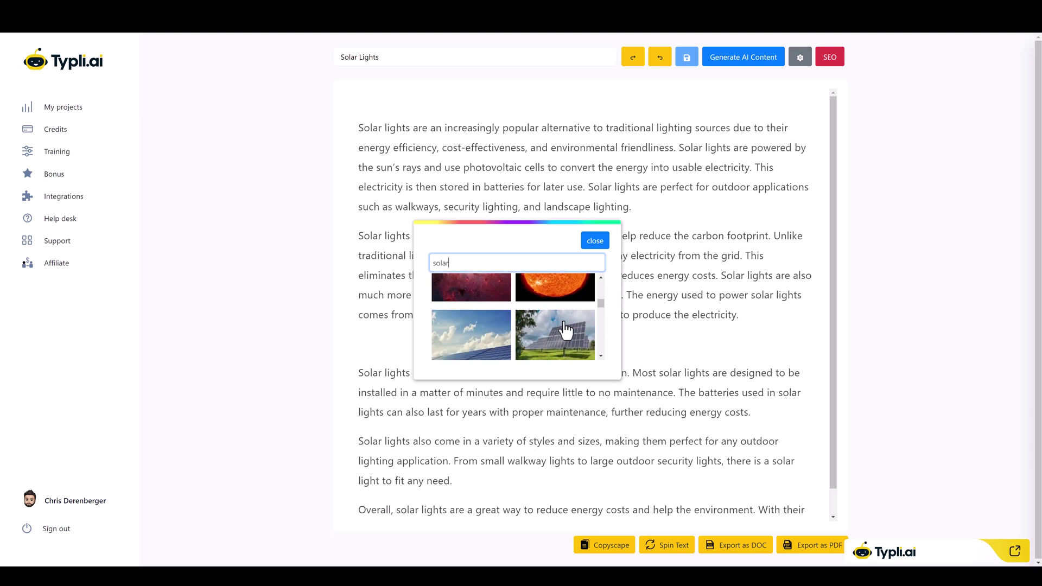
scroll(483, 277, down, 1)
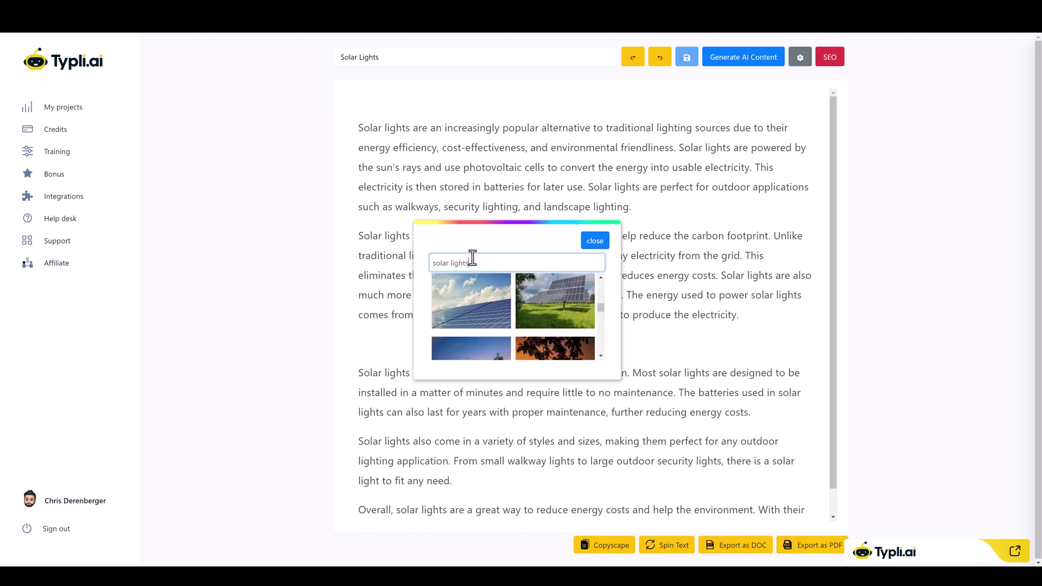
scroll(521, 339, down, 2)
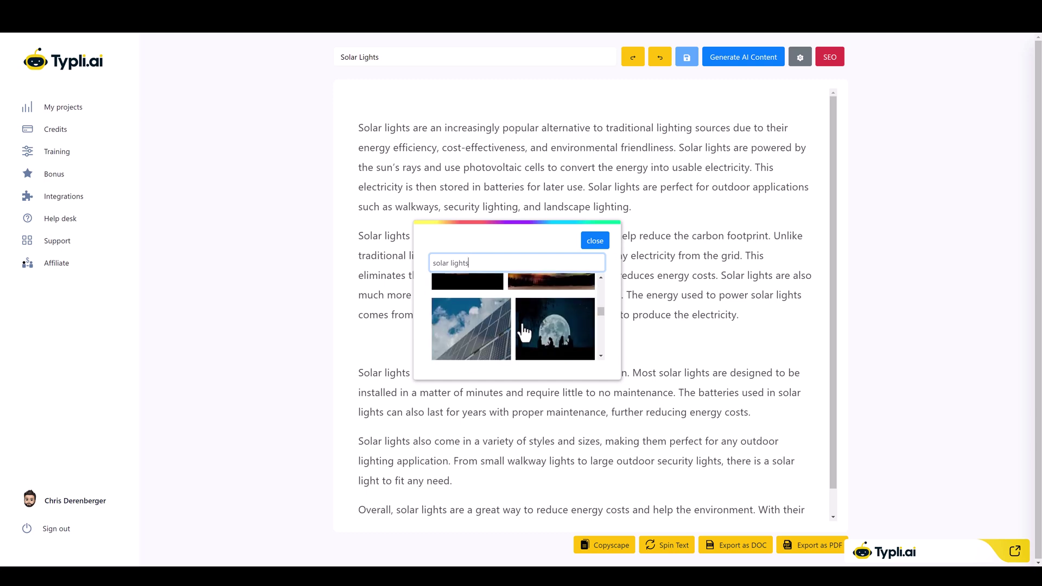
scroll(524, 332, up, 2)
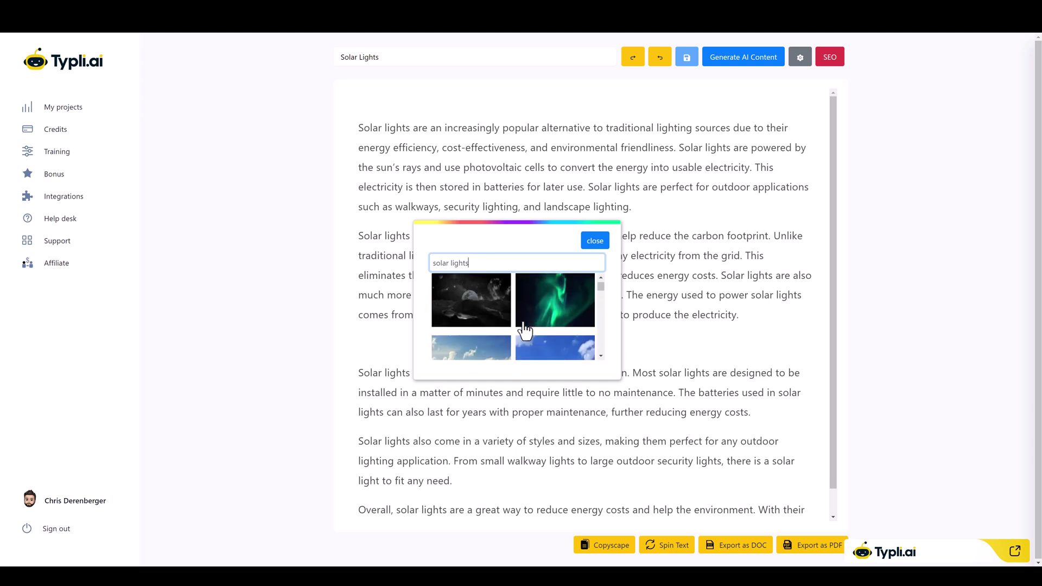
scroll(524, 332, down, 1)
click(480, 306)
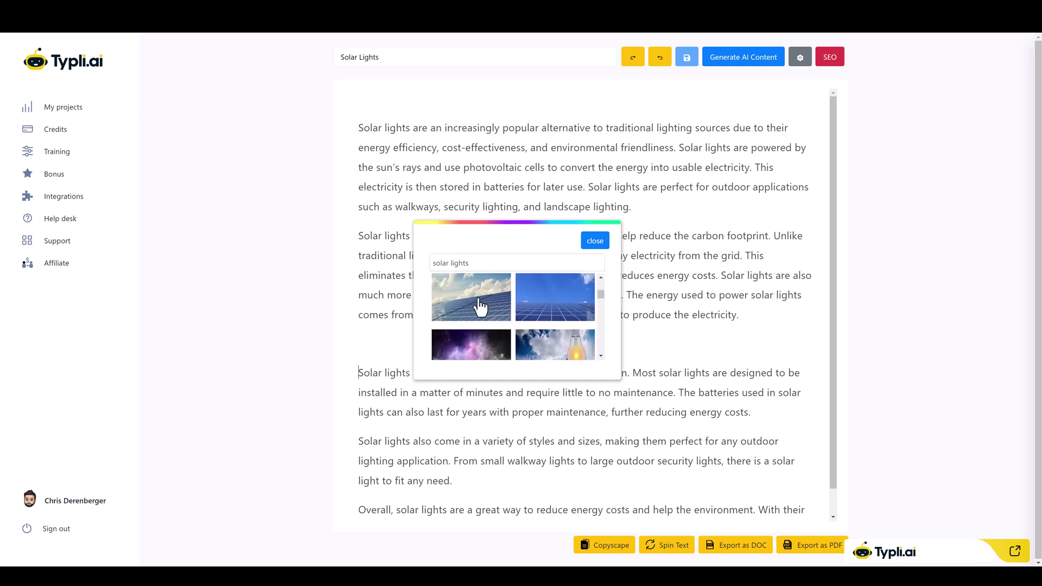
Add a line after the closing paragraph reading "What are the advantages of having solar lights".
scroll(584, 244, down, 3)
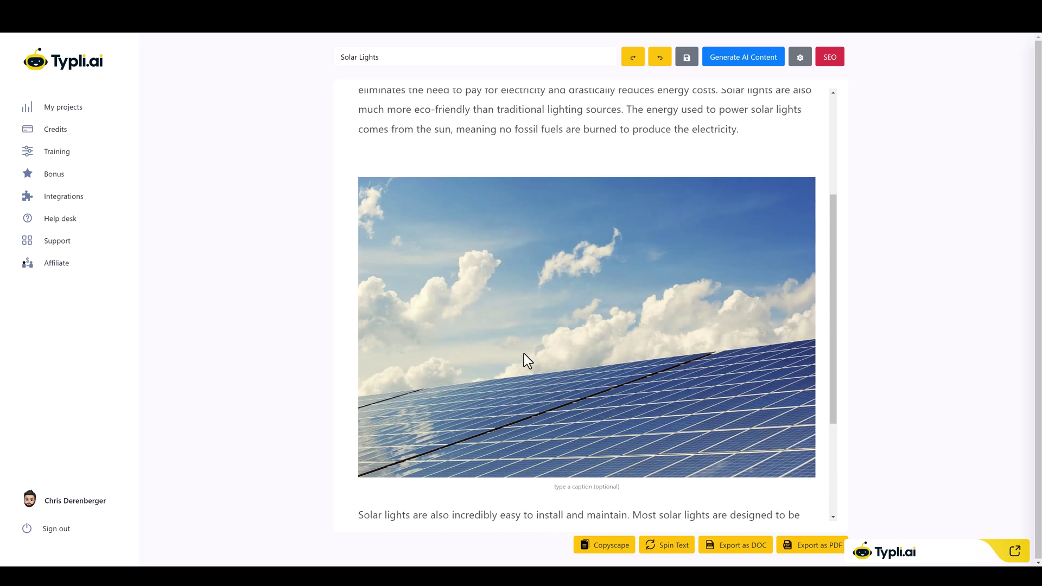
scroll(630, 282, down, 3)
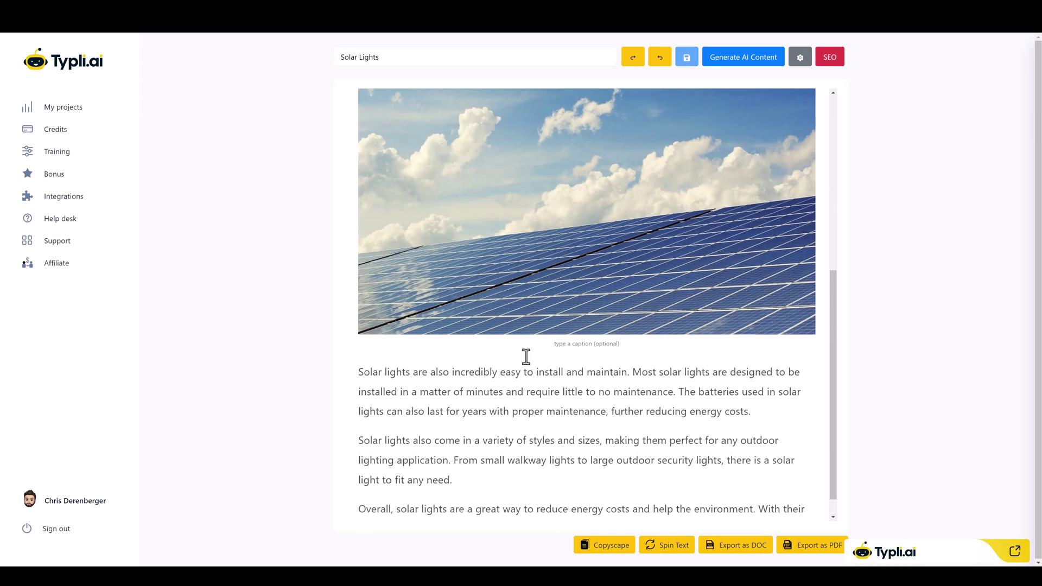
scroll(526, 356, down, 1)
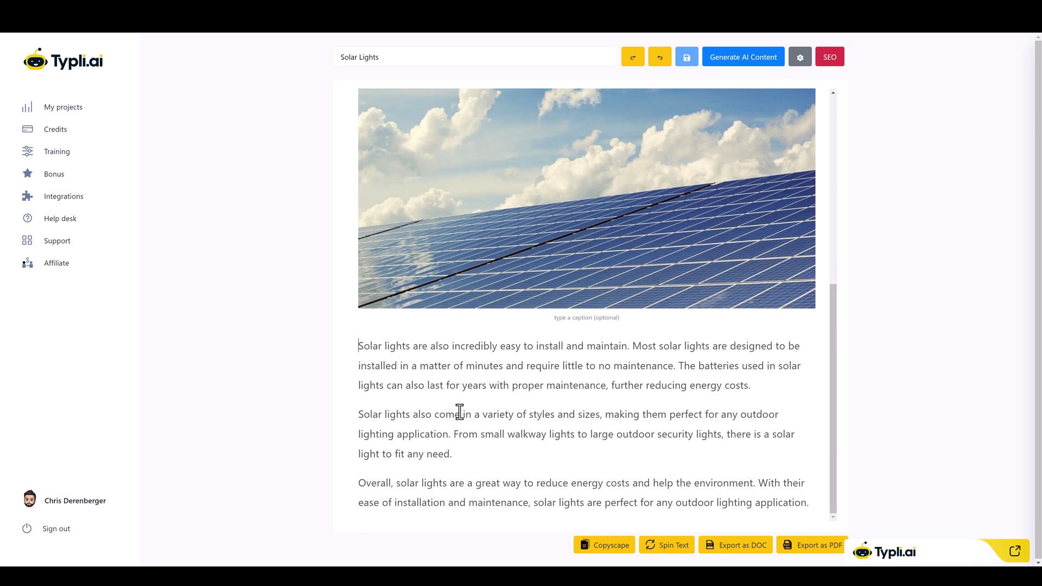
click(812, 503)
key(Return)
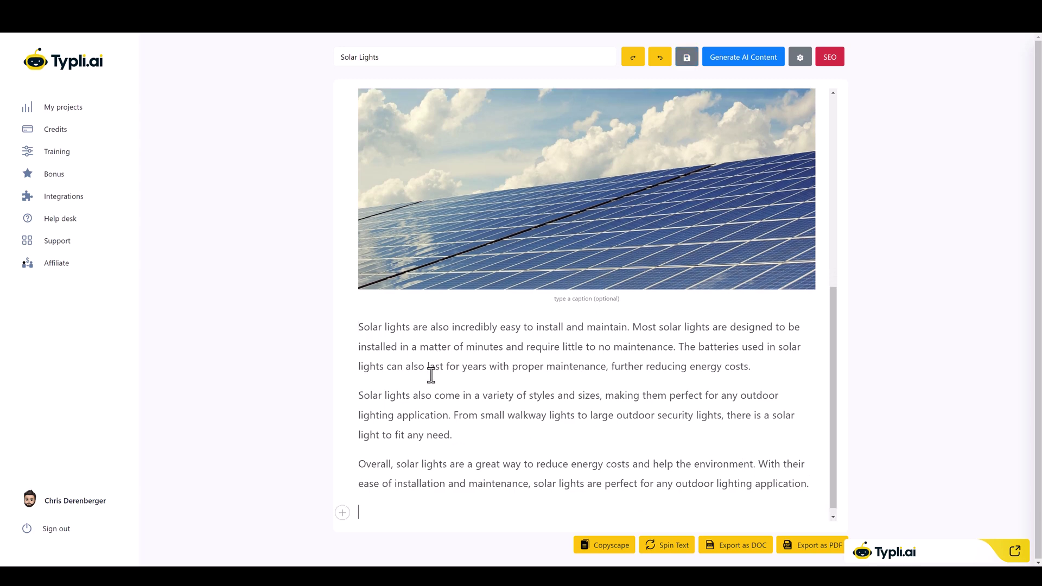
click(343, 504)
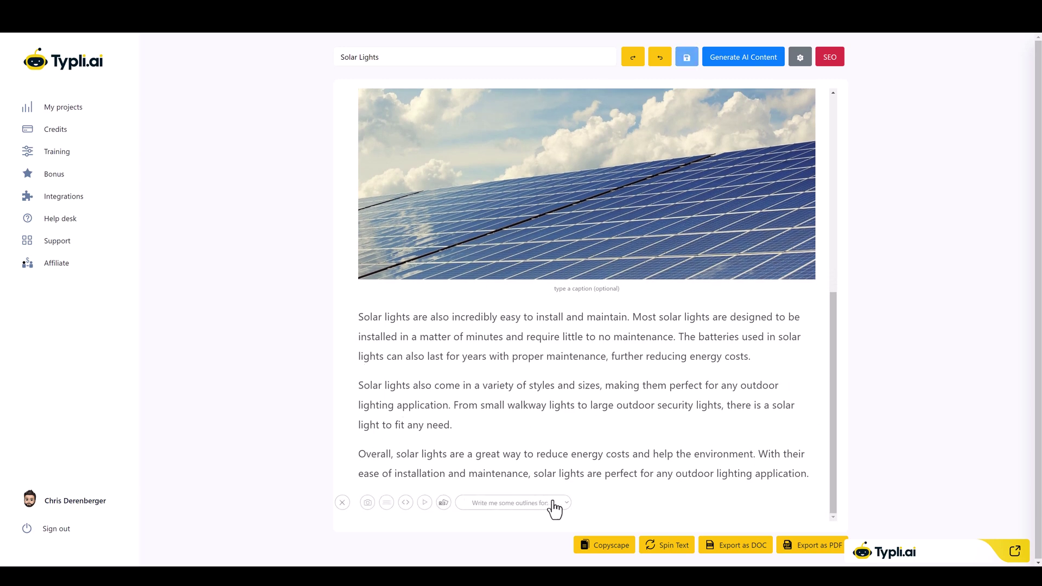
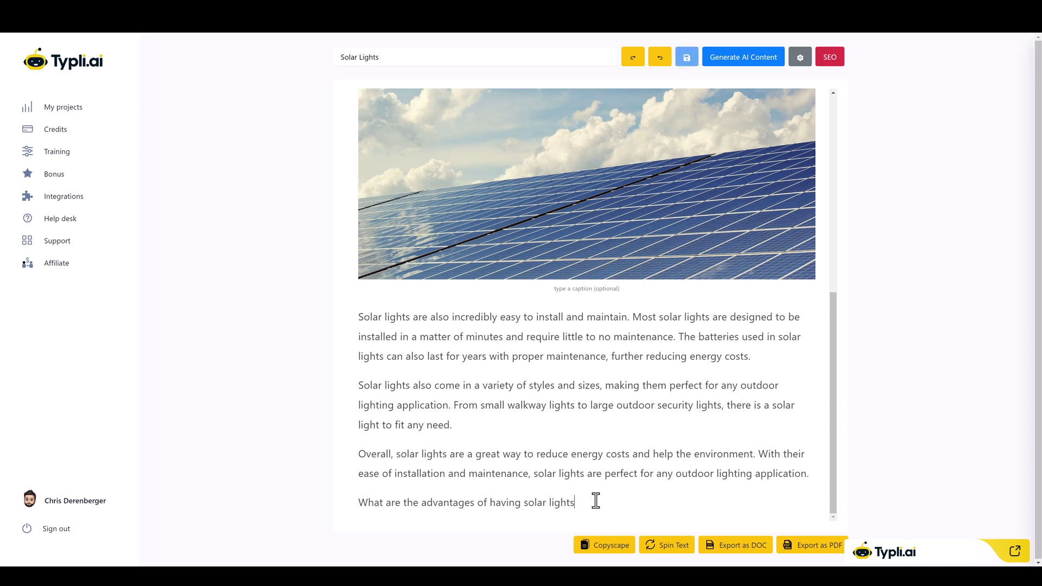
Set the number of words to 200 and generate AI content from the line "What are the advantages of having solar lights".
click(801, 57)
drag(494, 324, 434, 329)
text(200)
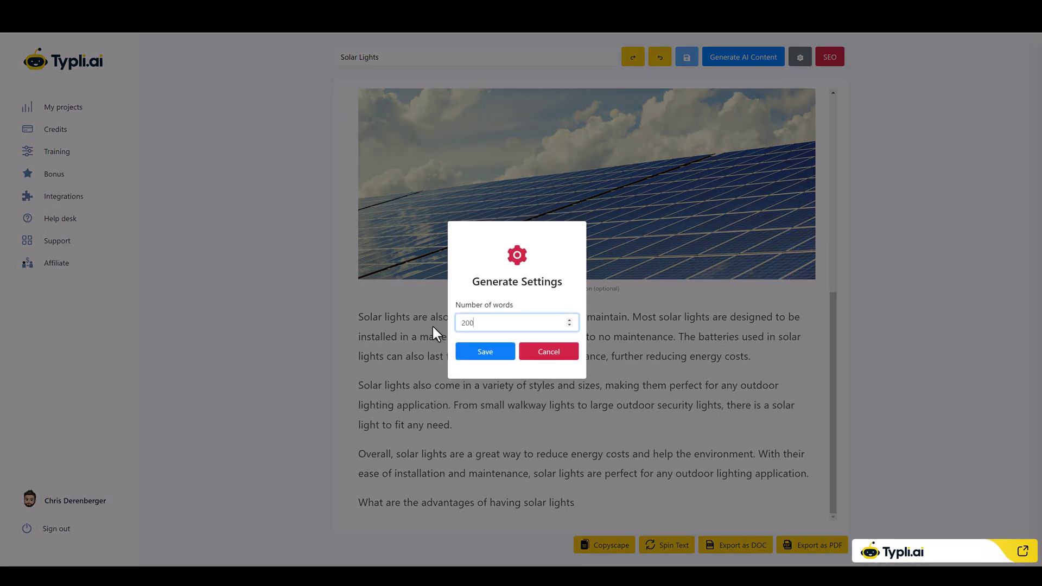
click(489, 350)
drag(575, 503, 359, 504)
click(738, 64)
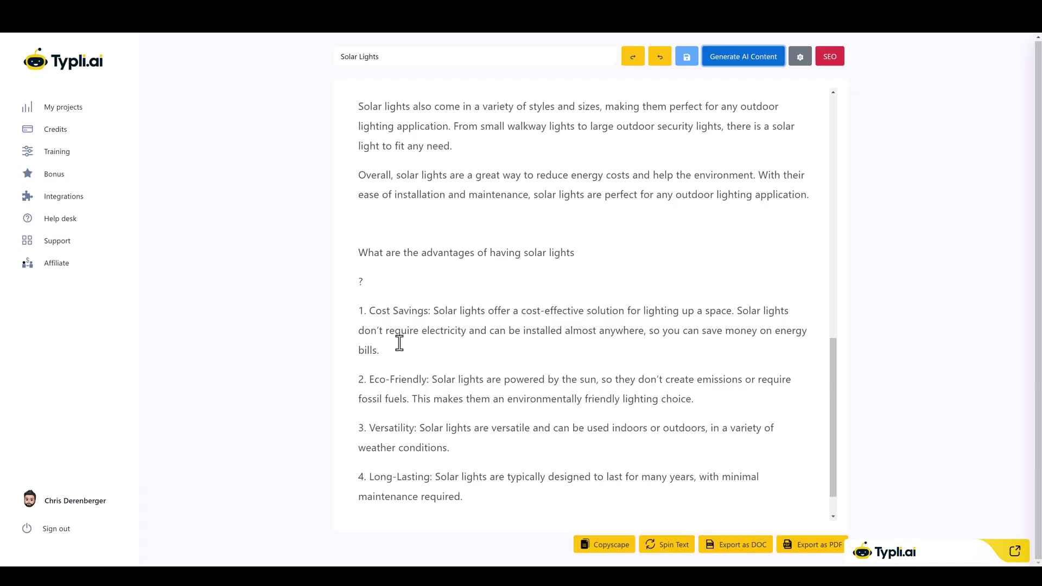
Join the stray question mark to the advantages question and remove the empty line above it.
click(575, 254)
key(Delete)
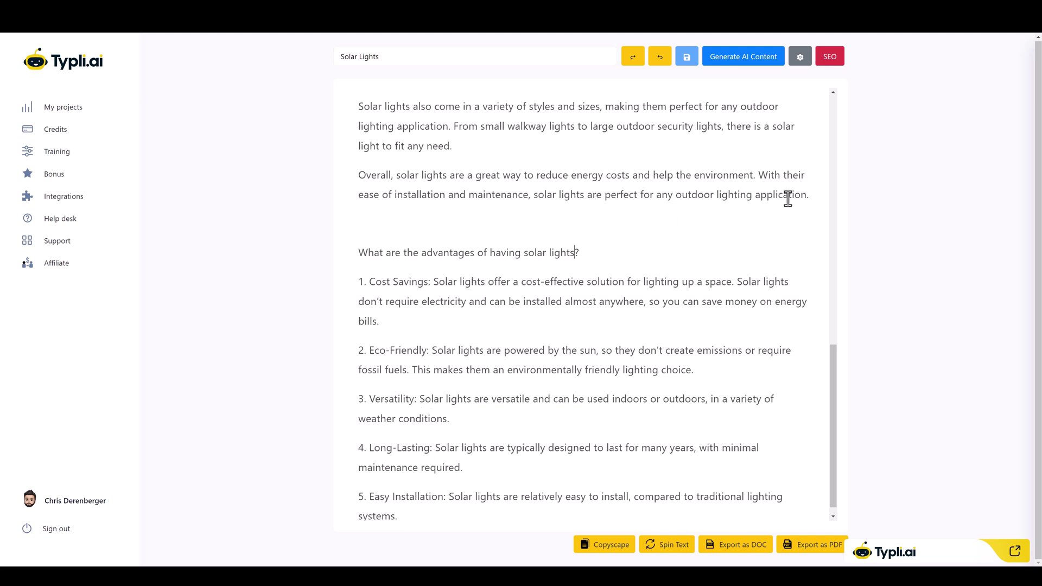
click(811, 196)
key(Delete)
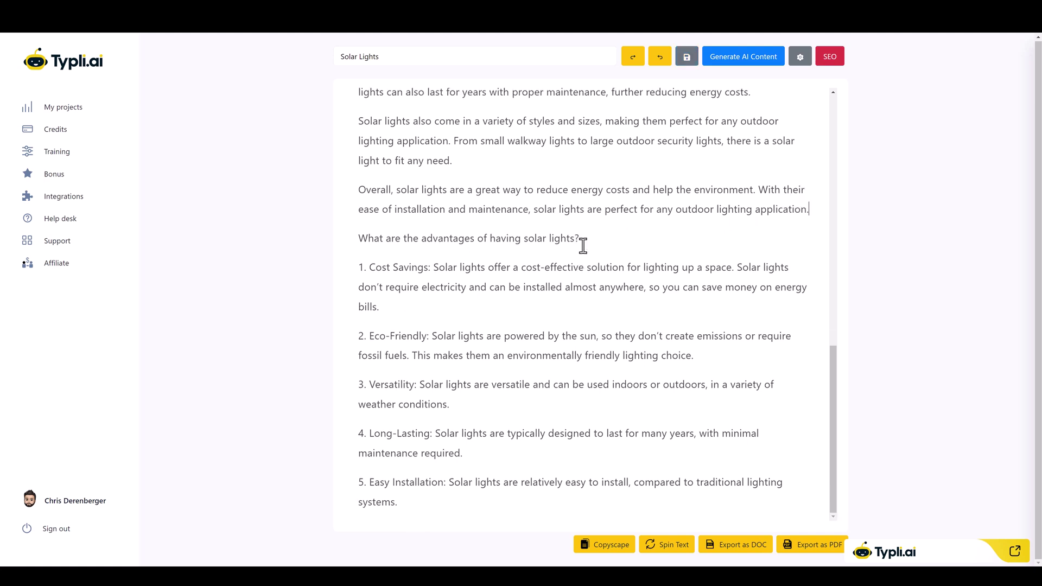
Format "What are the advantages of having solar lights?" as an H2 heading.
drag(582, 238, 357, 239)
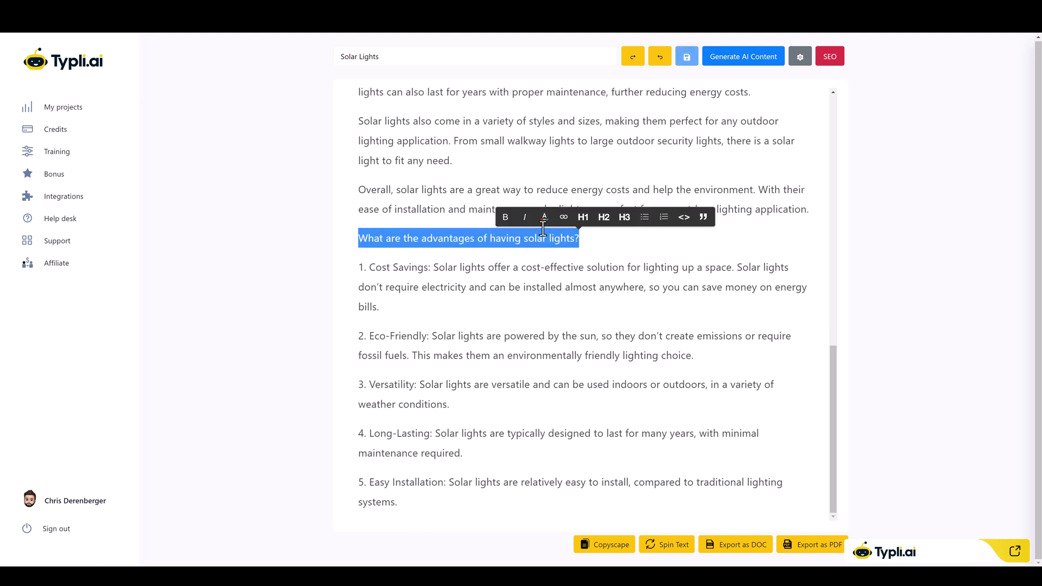
click(604, 217)
click(497, 316)
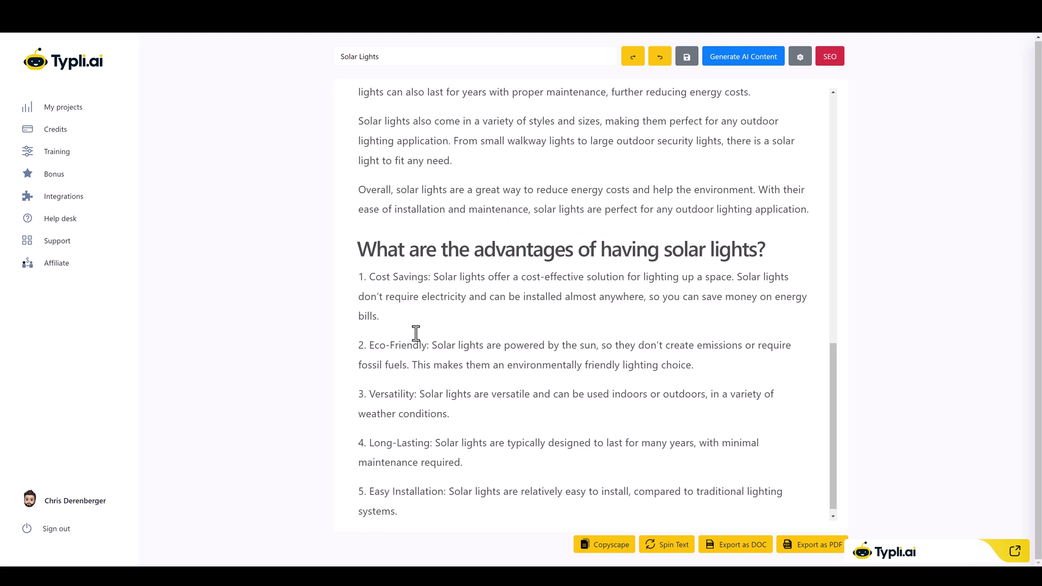
Bold the numbered labels of all five advantages, from "1. Cost Savings:" to "5. Easy Installation:".
drag(434, 278, 360, 278)
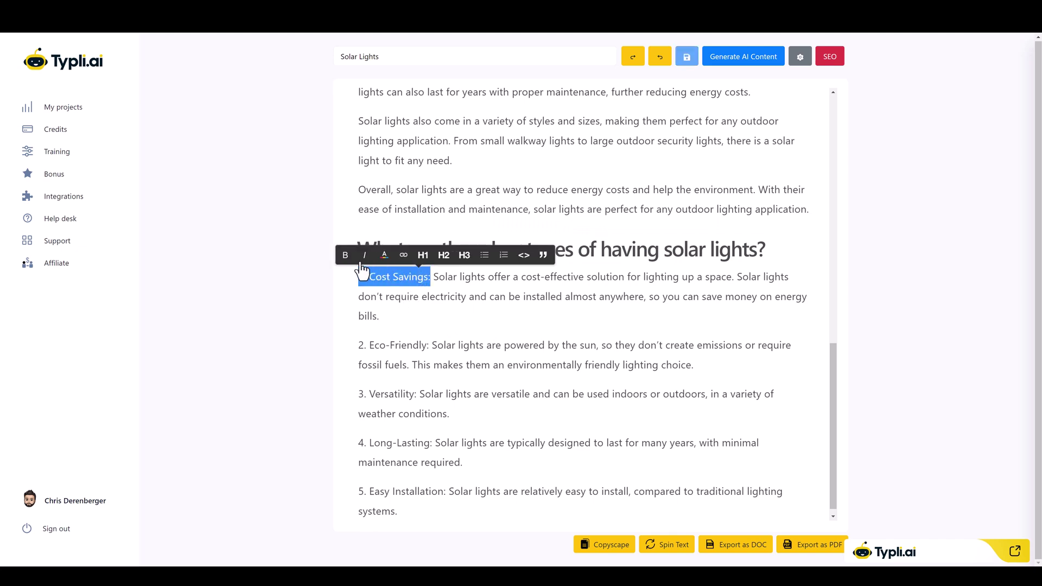
click(345, 255)
drag(427, 346, 359, 347)
click(345, 324)
drag(423, 395, 359, 395)
click(346, 372)
drag(439, 443, 360, 444)
click(346, 421)
drag(454, 492, 359, 491)
click(346, 470)
Add a line below the fifth advantage with the "Give me some questions about" prompt template, completed with "solar lights".
scroll(524, 305, down, 1)
click(410, 498)
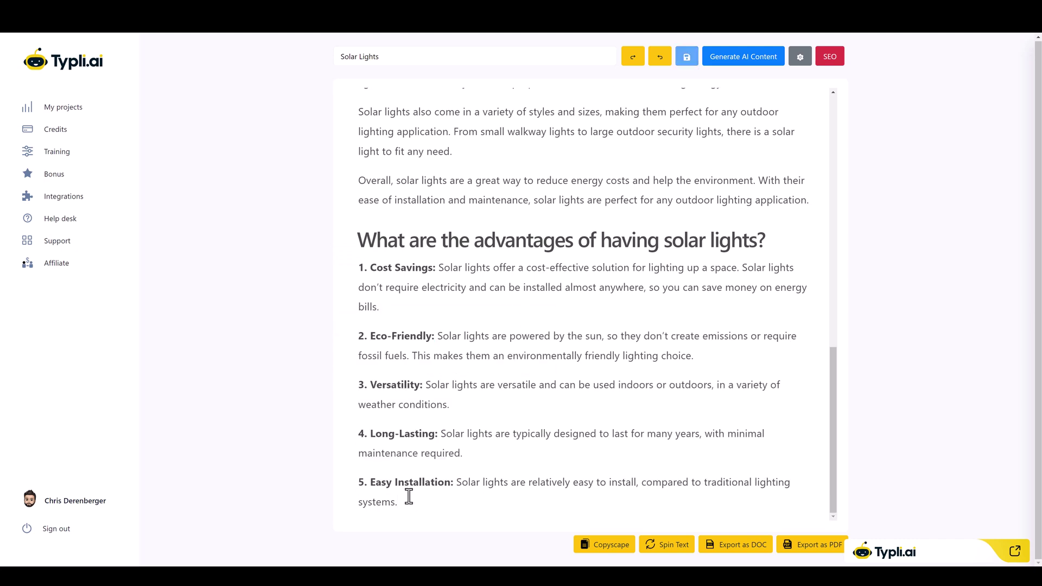
key(Return)
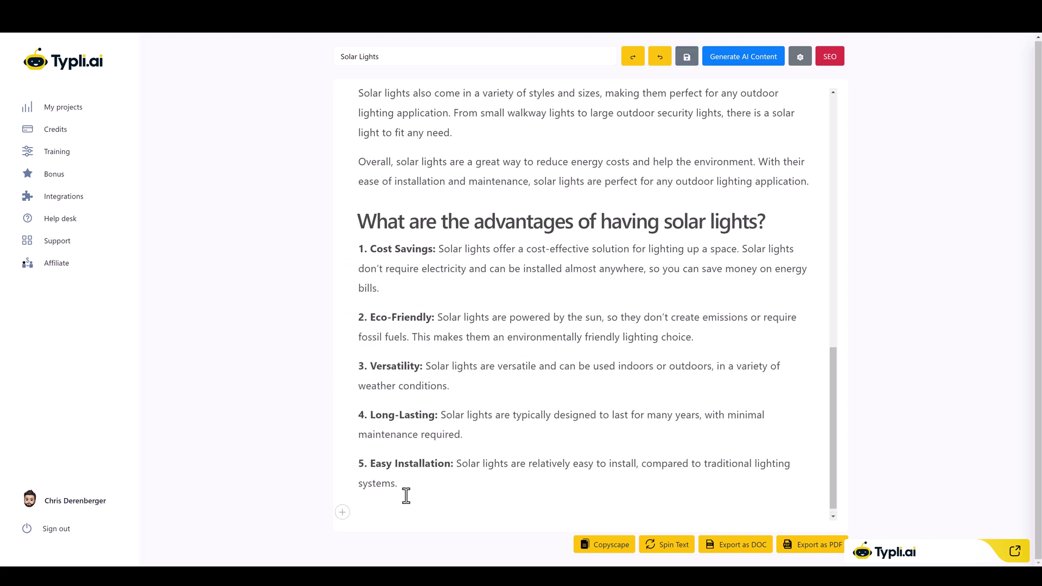
scroll(428, 423, down, 1)
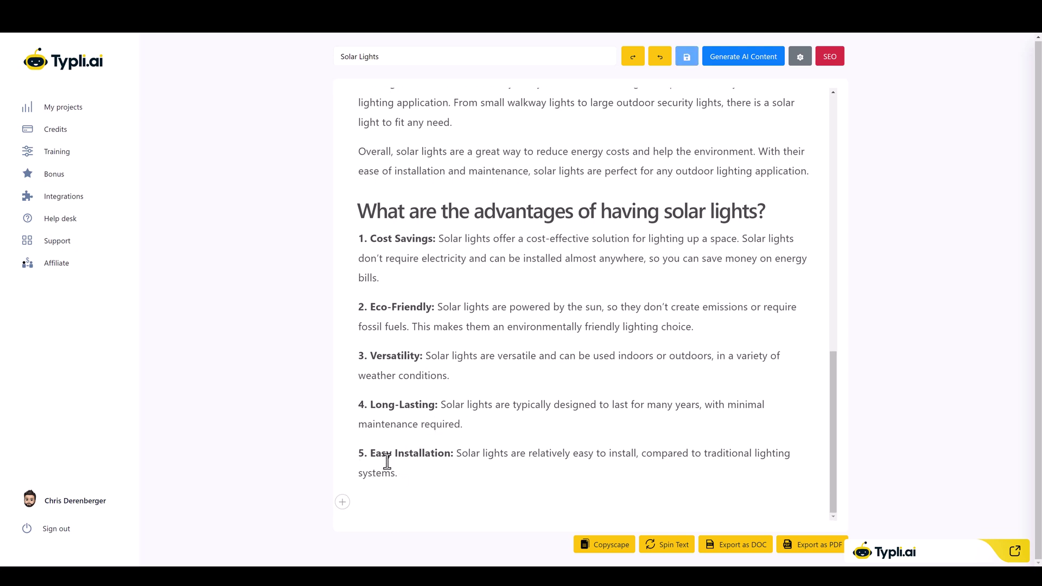
click(343, 502)
click(554, 504)
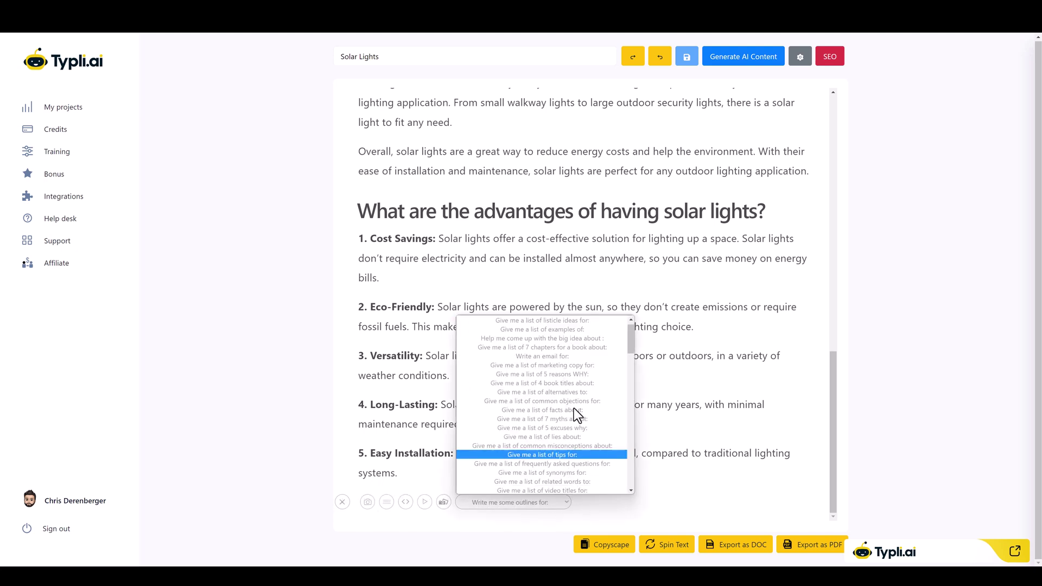
scroll(566, 350, down, 4)
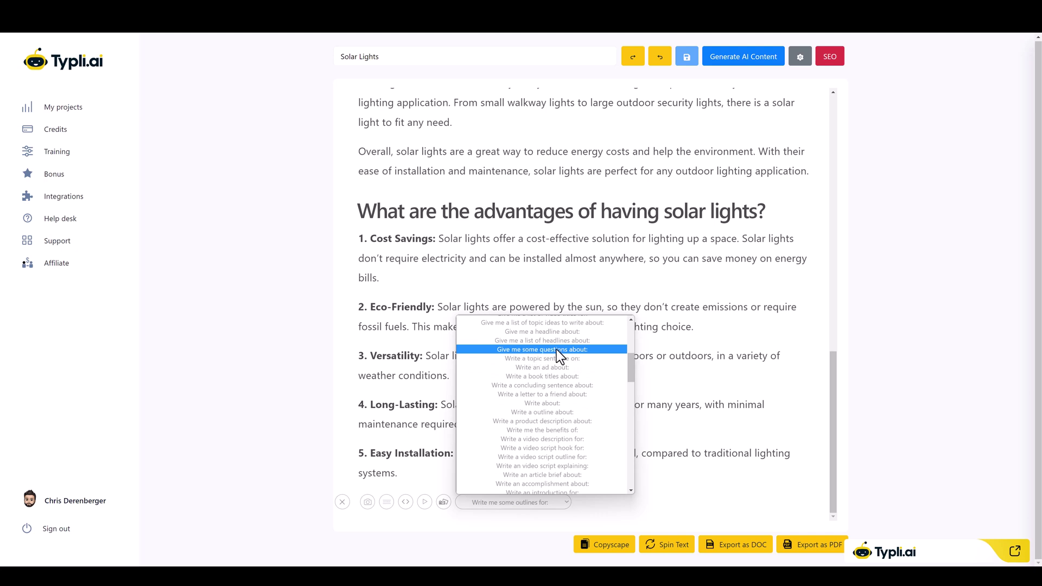
click(556, 351)
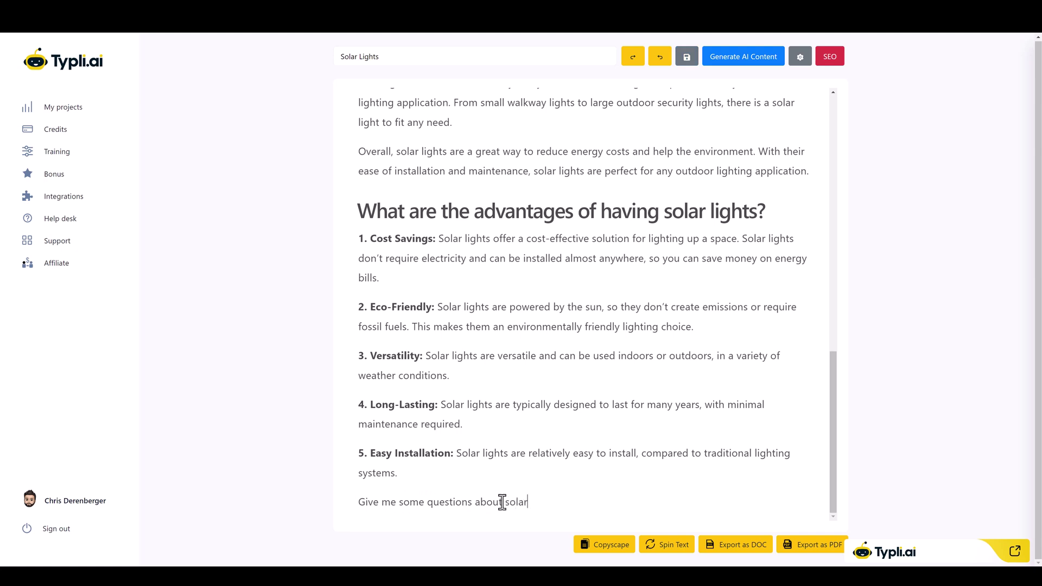
text(lights)
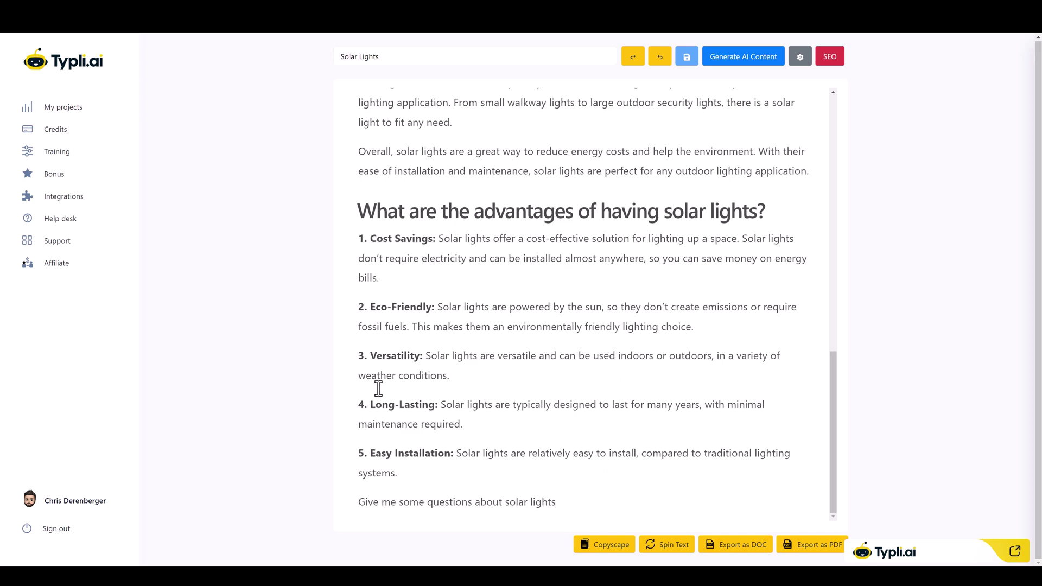
Generate AI content from the prompt "Give me some questions about solar lights" and view the resulting list.
drag(561, 504, 372, 503)
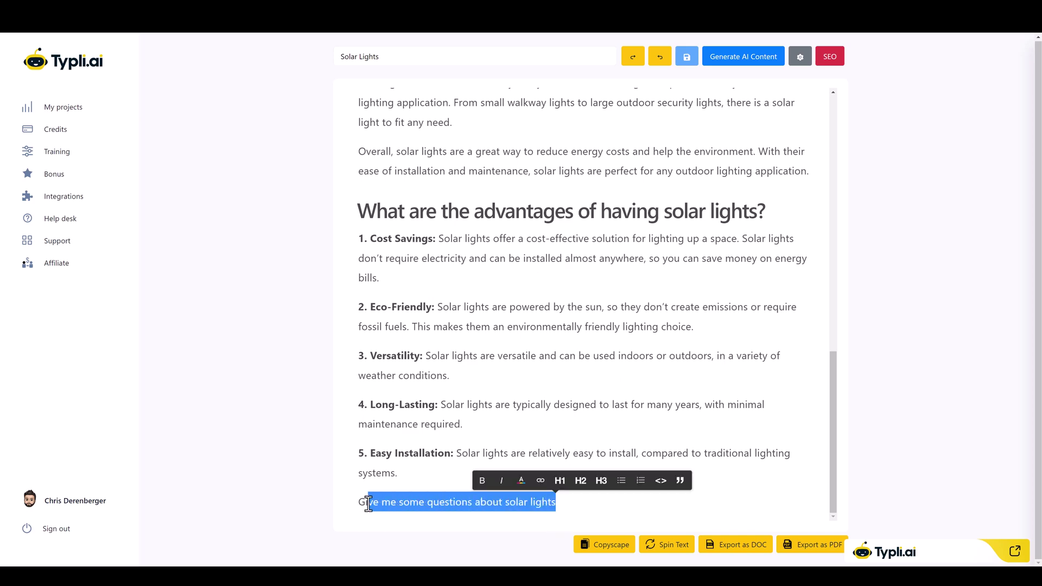
click(743, 60)
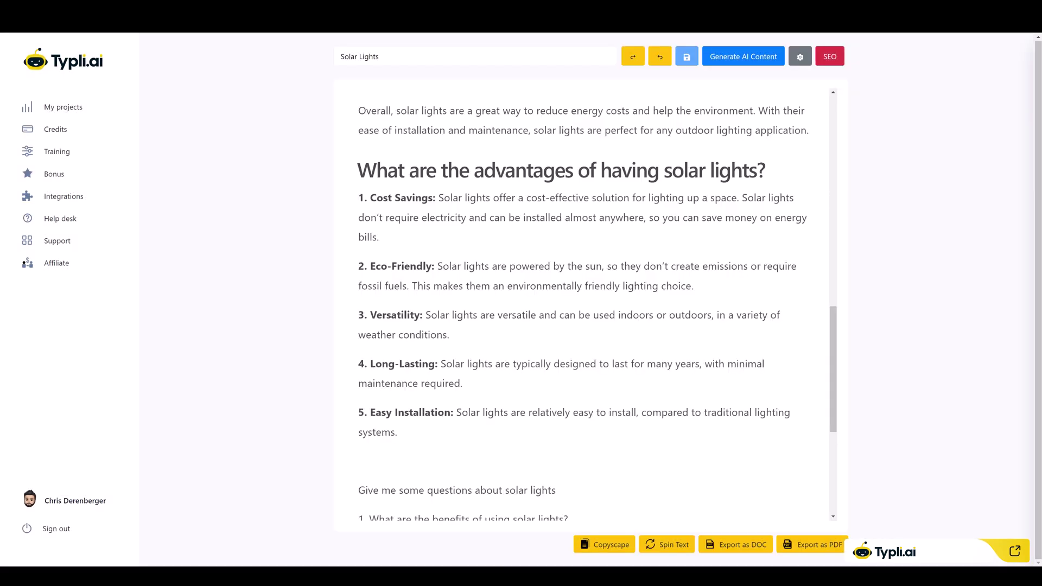
scroll(510, 426, down, 5)
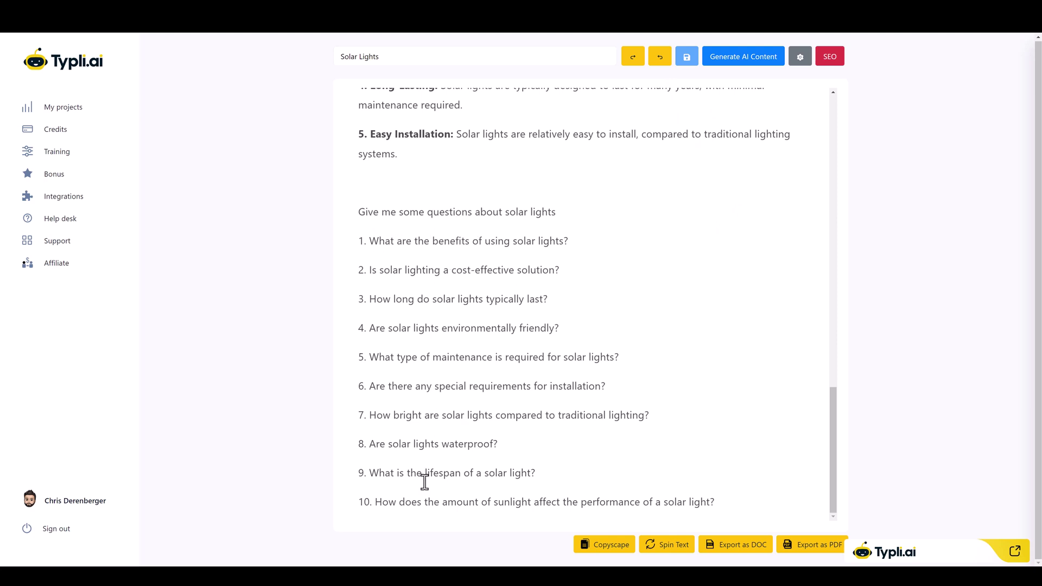
Remove the blank line above "Give me some questions about solar lights" and format that line as an H2 heading.
click(412, 161)
key(Delete)
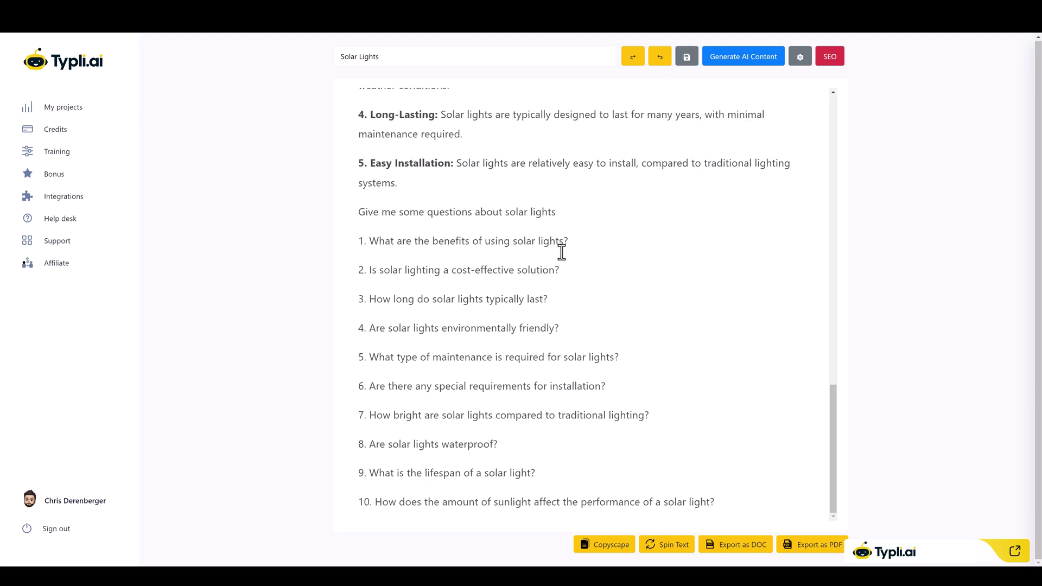
drag(565, 212, 356, 211)
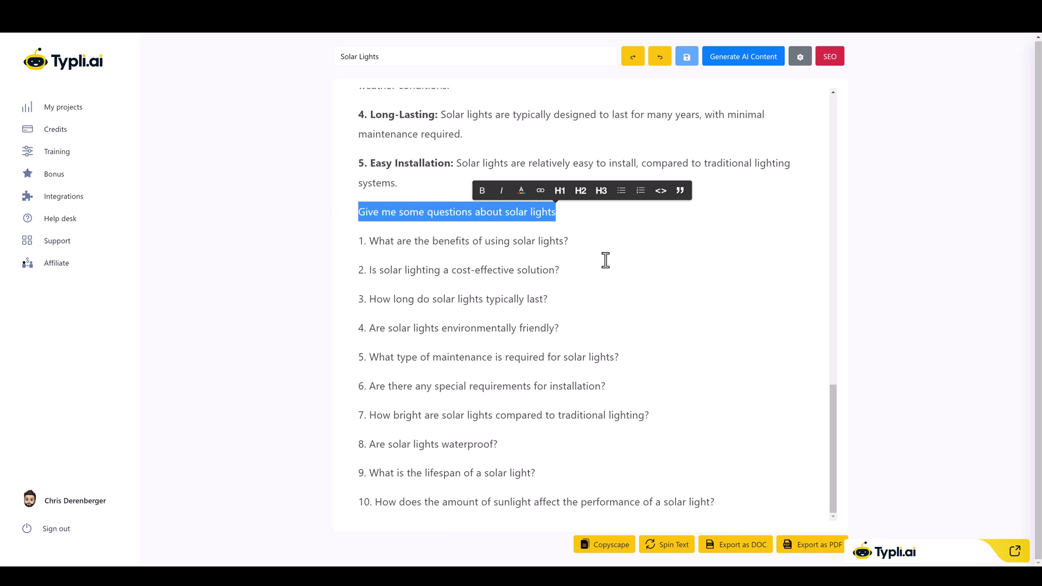
click(580, 193)
click(682, 339)
scroll(699, 447, up, 8)
scroll(659, 443, down, 9)
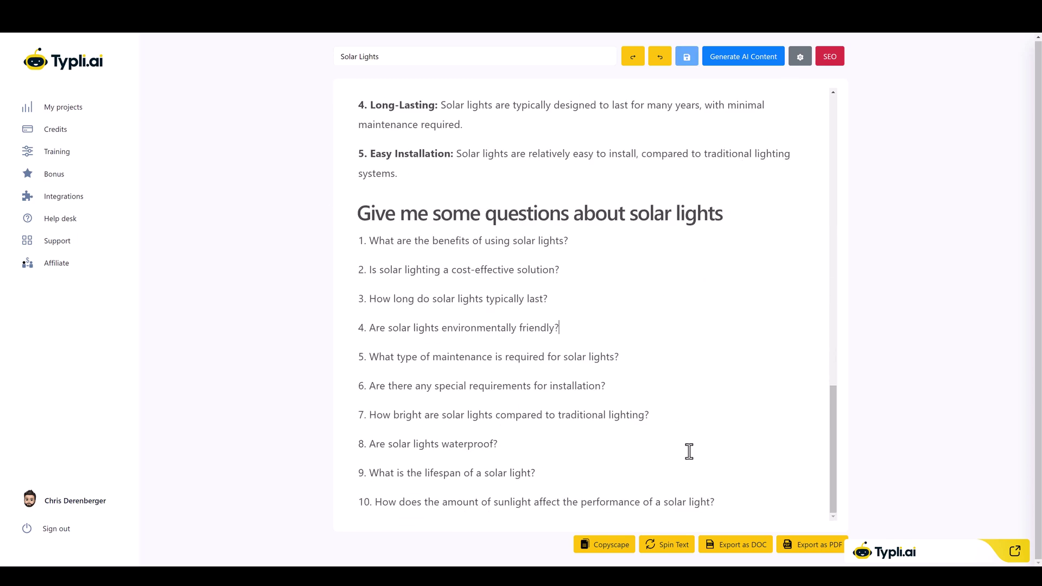
Embed the YouTube video "How do Solar Lights Work" below the tenth question, using its copied link.
click(728, 499)
key(Return)
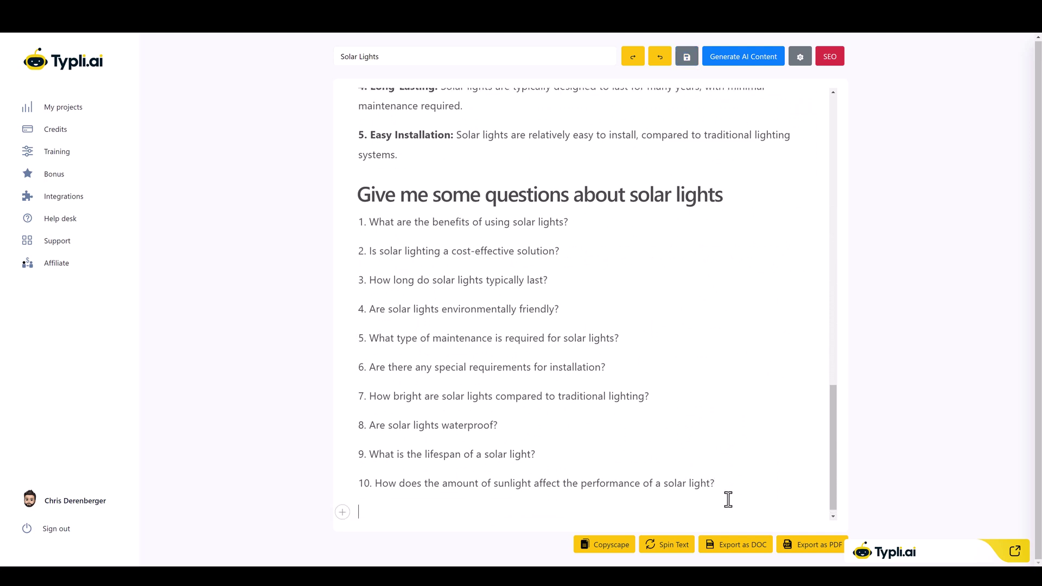
click(342, 513)
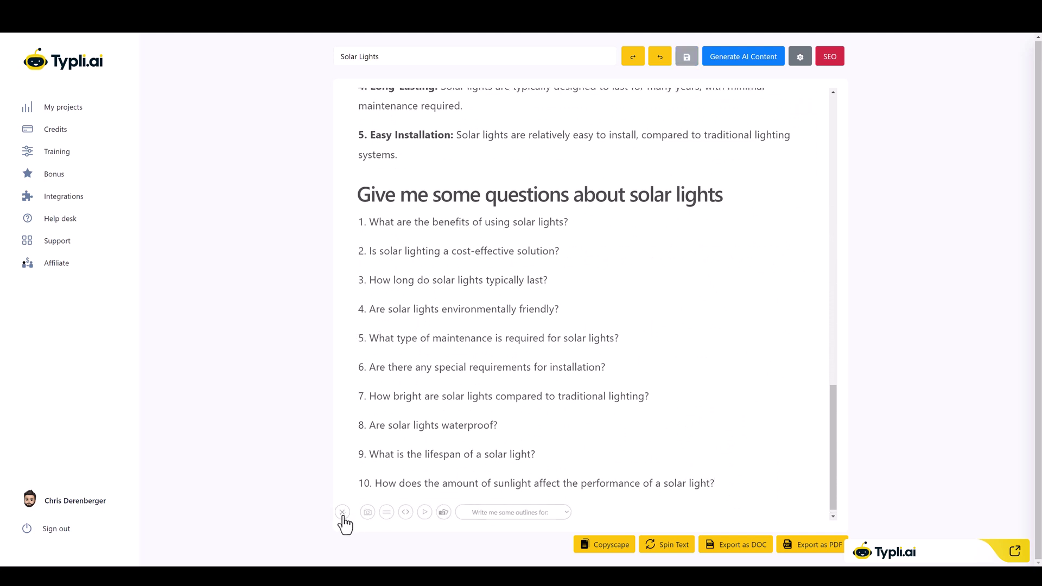
click(425, 513)
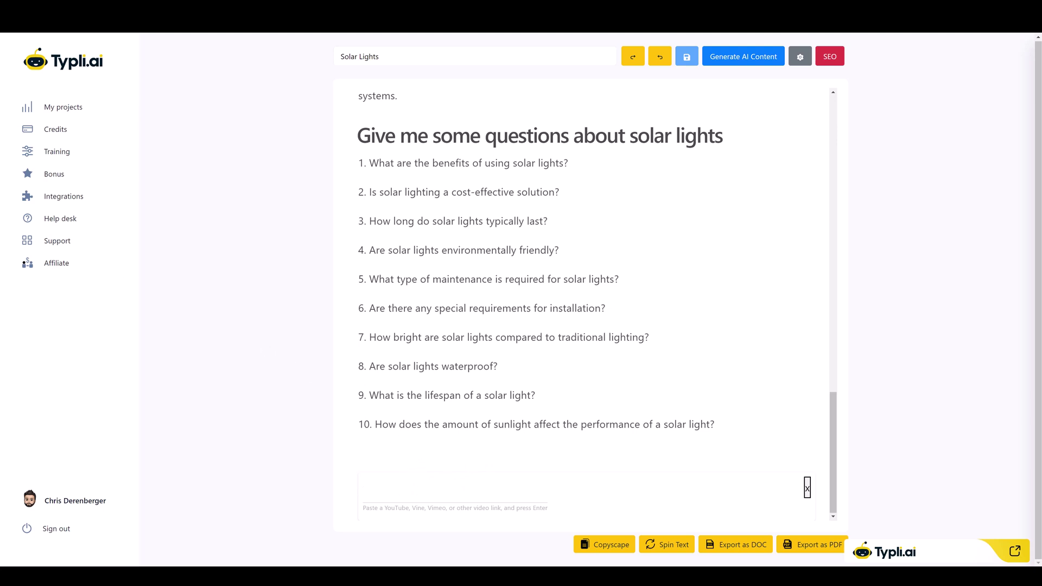
right_click(400, 488)
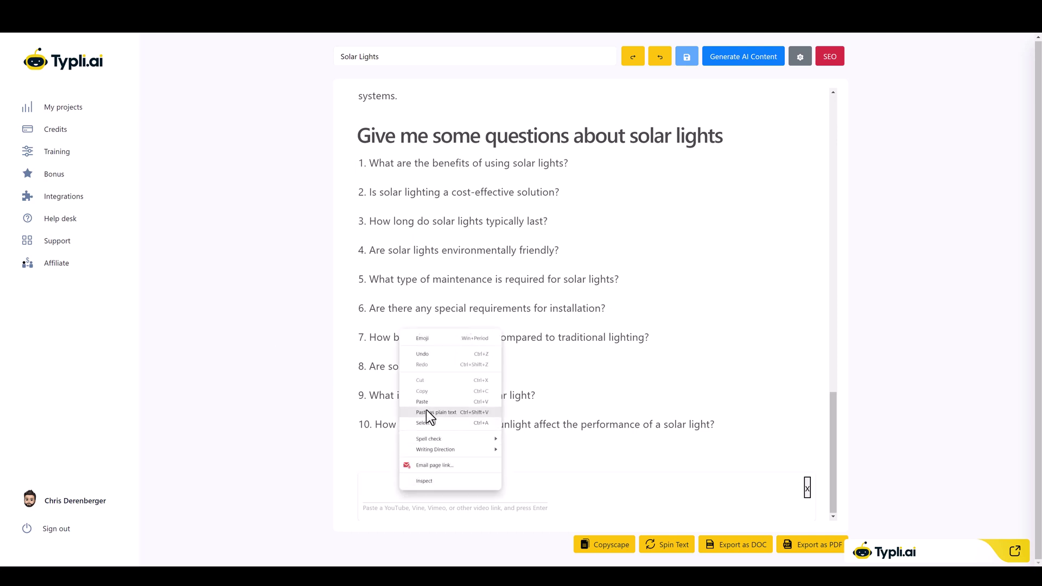
click(423, 402)
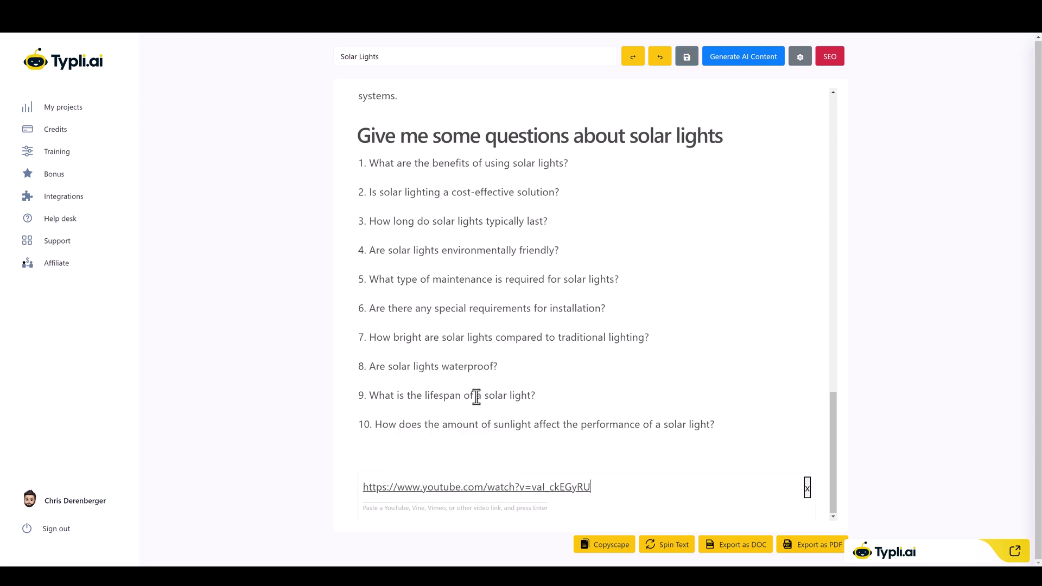
key(Return)
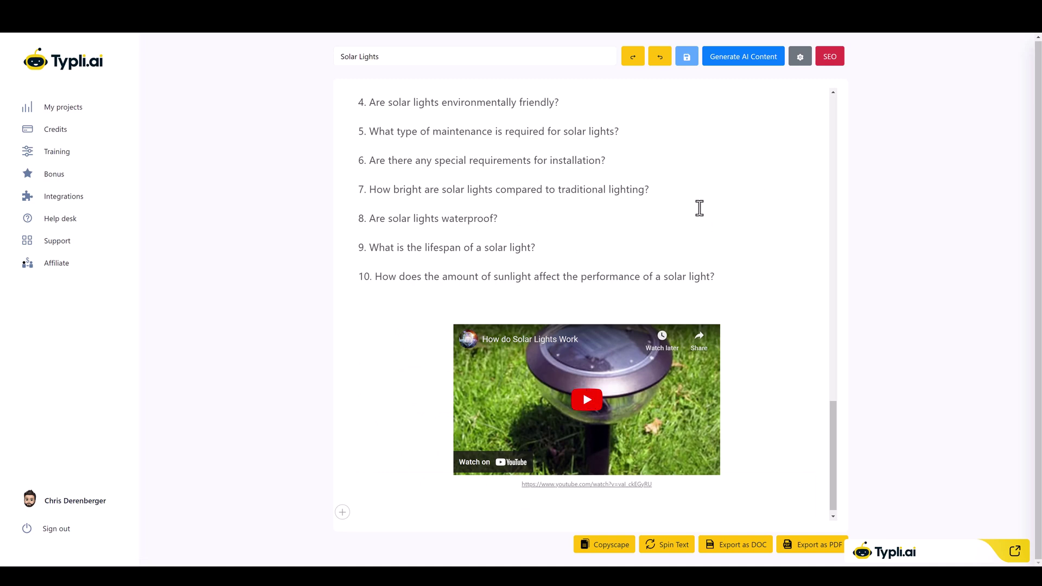
Check the article's SEO score for the keyword "solar lights".
scroll(669, 333, up, 20)
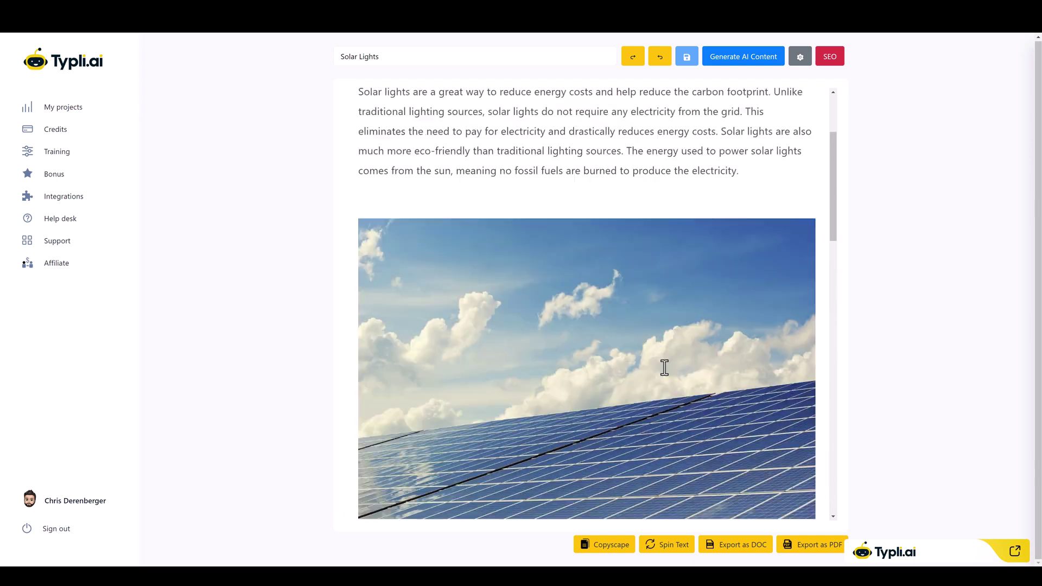
click(830, 58)
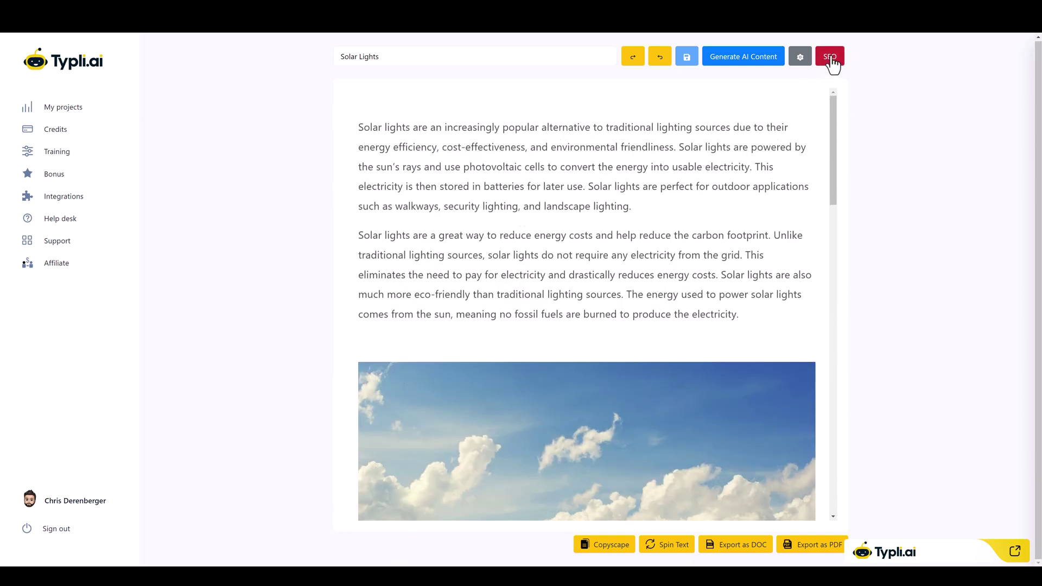
click(890, 93)
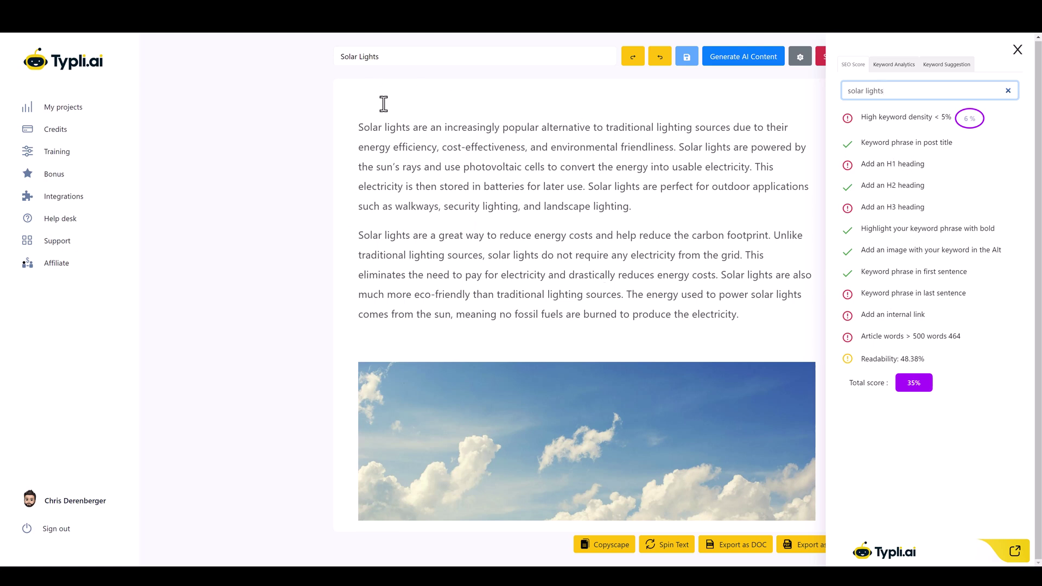
Add the title "The Advantages of Using Solar Lights" above the first paragraph and format it as an H1 heading.
click(367, 126)
key(Return)
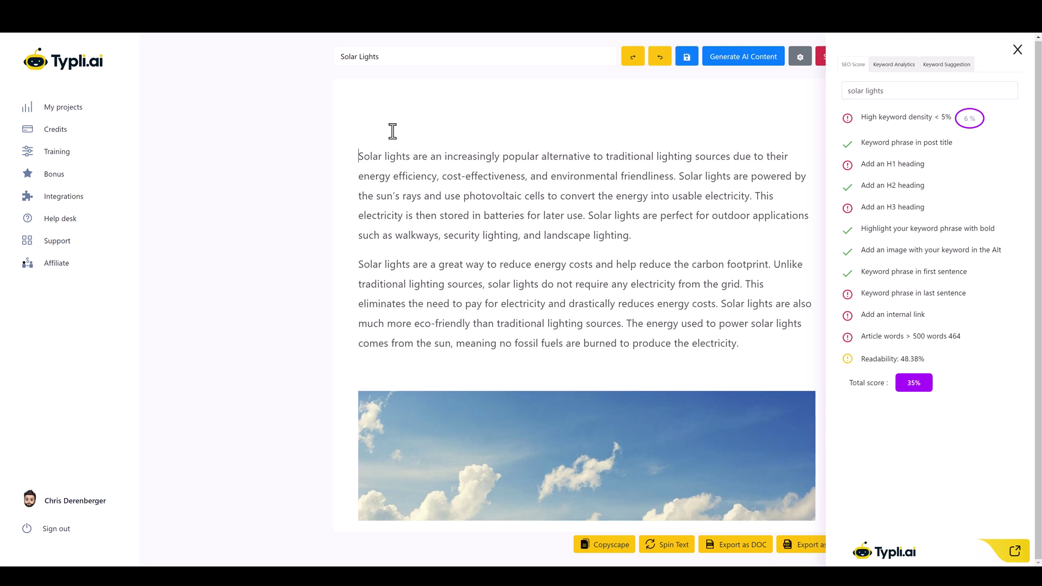
text(The Advantages of Using Solar Lights)
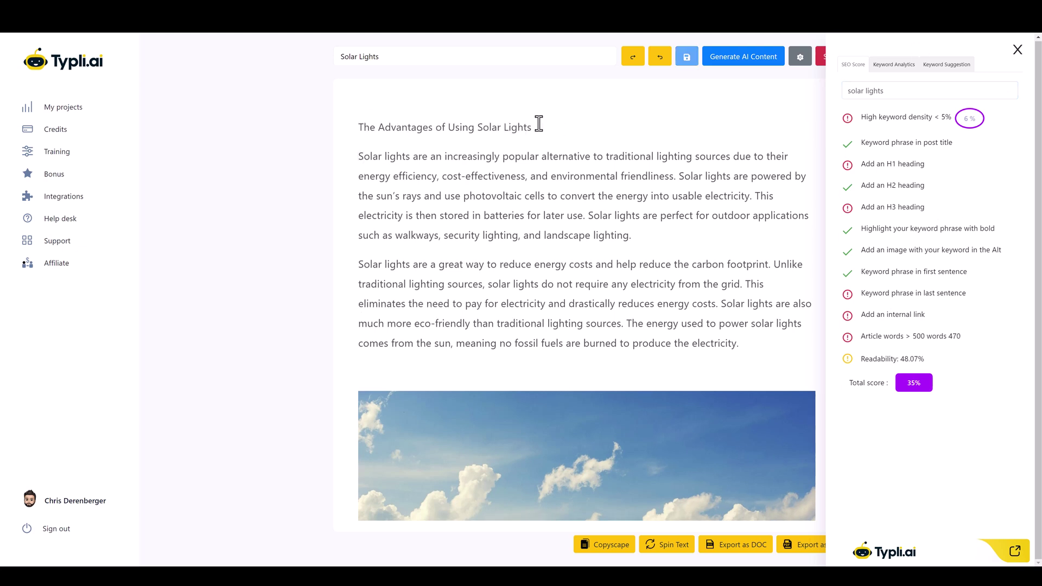
drag(535, 127, 385, 128)
click(534, 105)
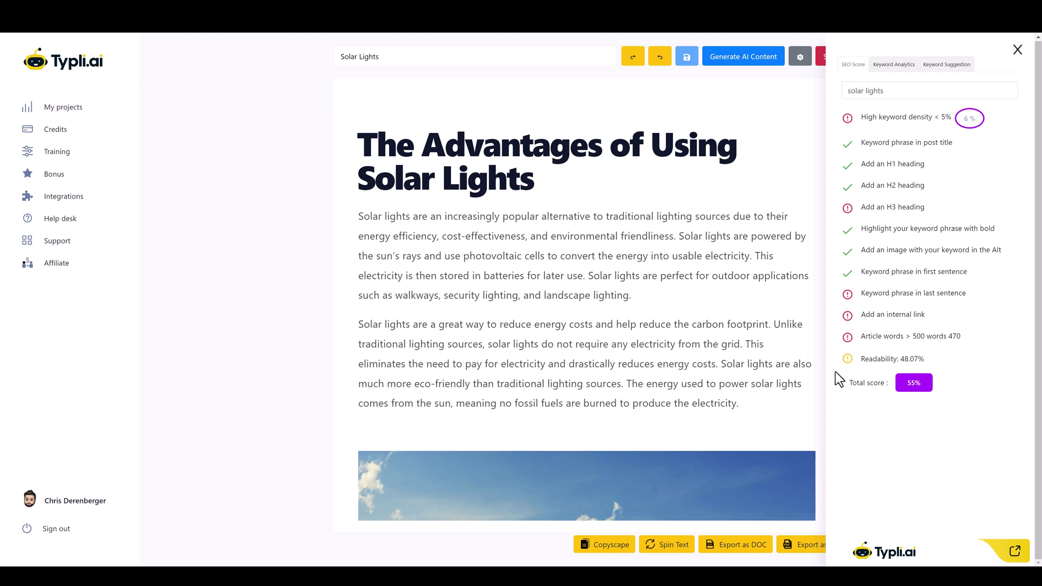
Examine the word count item in the SEO checklist and review the whole article from the title to the embedded video.
drag(950, 335, 960, 337)
click(919, 336)
click(656, 259)
scroll(633, 304, down, 6)
scroll(647, 314, down, 7)
scroll(650, 300, up, 12)
scroll(524, 451, down, 12)
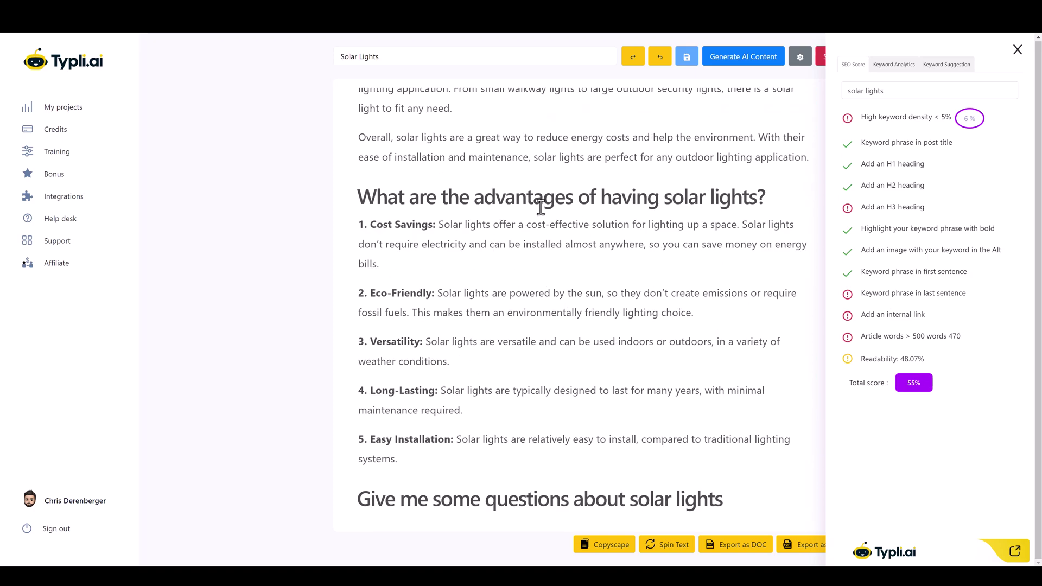
scroll(532, 409, down, 10)
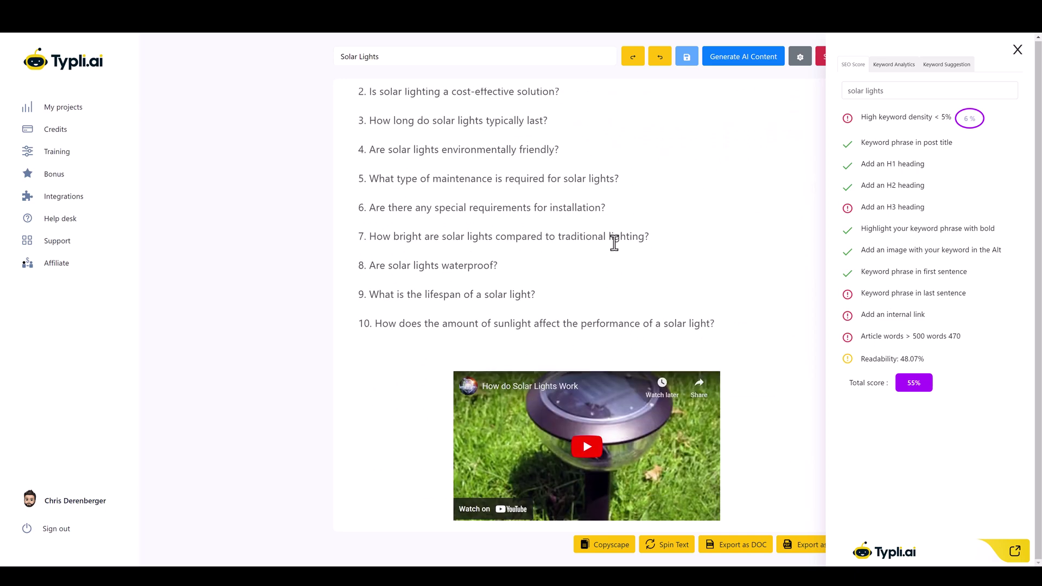
scroll(570, 326, up, 20)
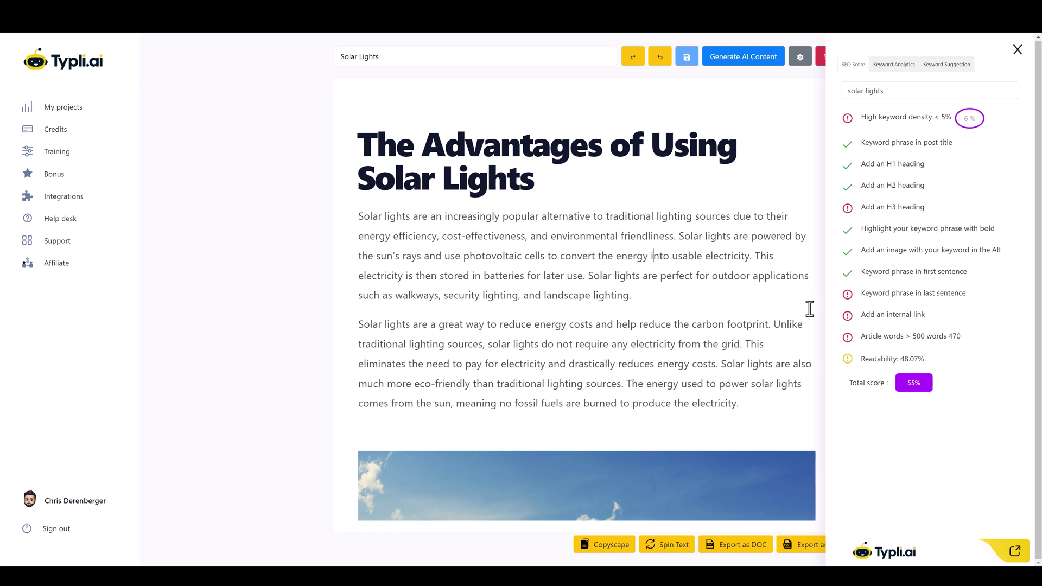
Look up the keyword analytics for "solar lights" and examine its monthly volume and cost per click.
click(890, 69)
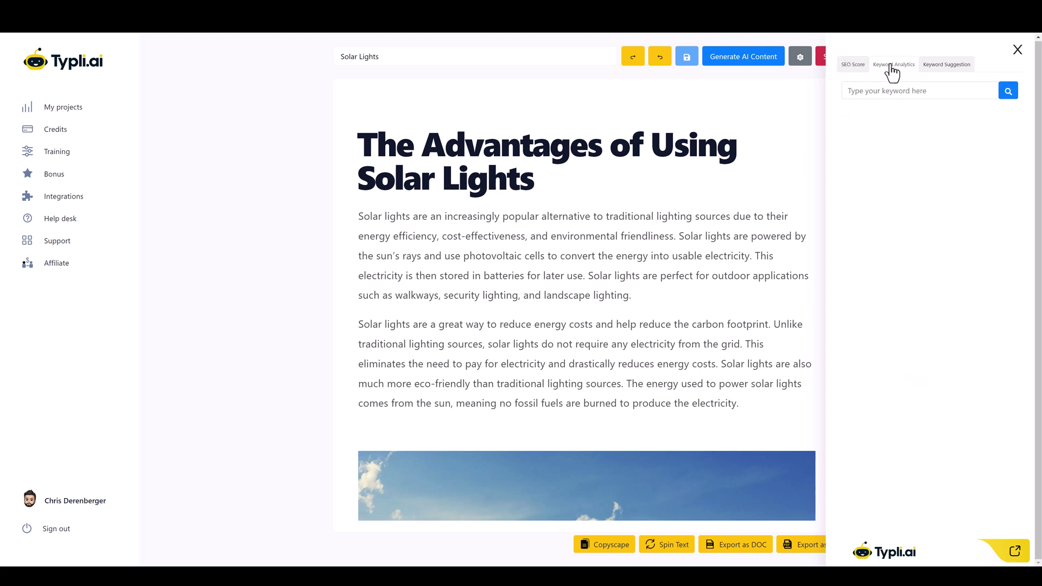
click(857, 65)
drag(893, 92, 805, 91)
key(ctrl+c)
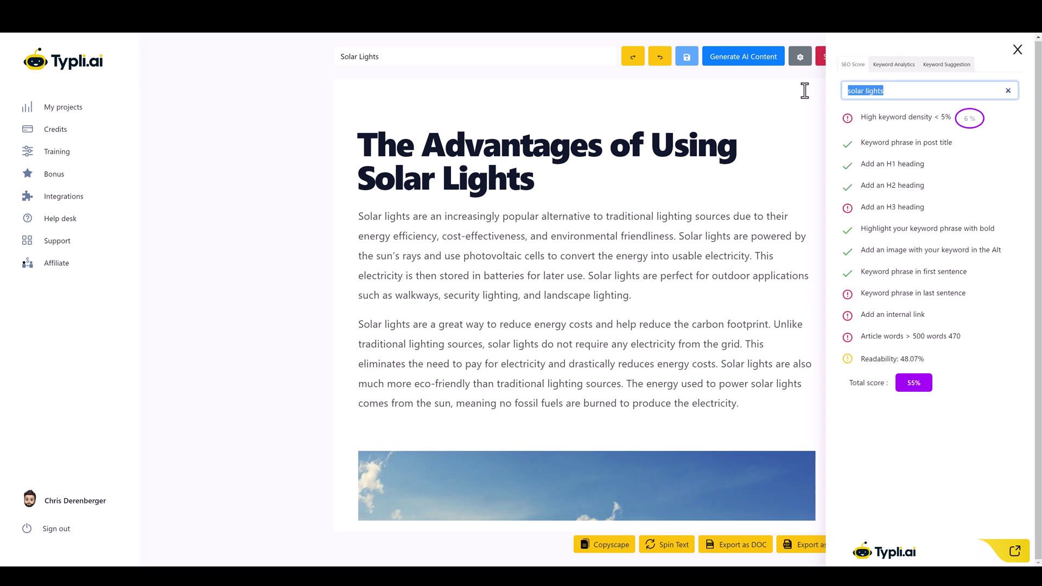
click(890, 66)
click(884, 91)
key(ctrl+v)
click(1008, 92)
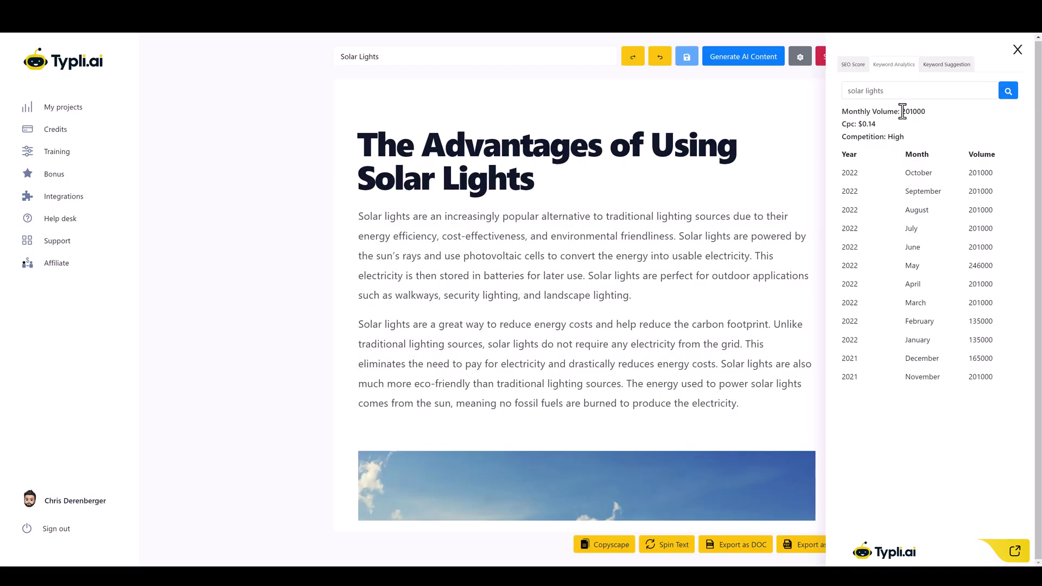
double_click(904, 112)
click(872, 151)
drag(843, 125, 877, 124)
click(886, 157)
Search keyword suggestions for "solar lights" in United States - English, review them and close the SEO tools.
click(950, 67)
click(934, 90)
key(ctrl+v)
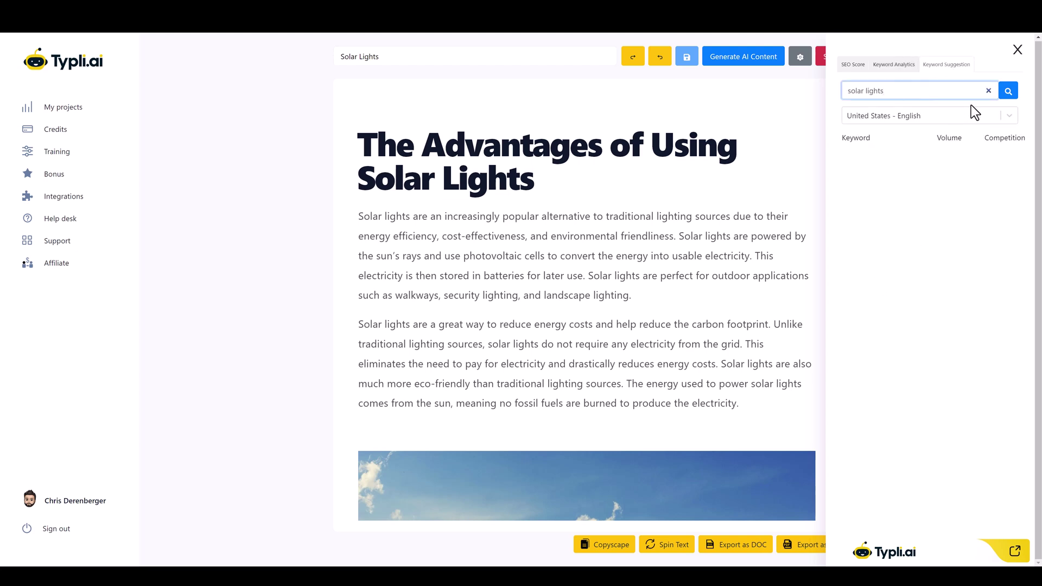
click(1007, 98)
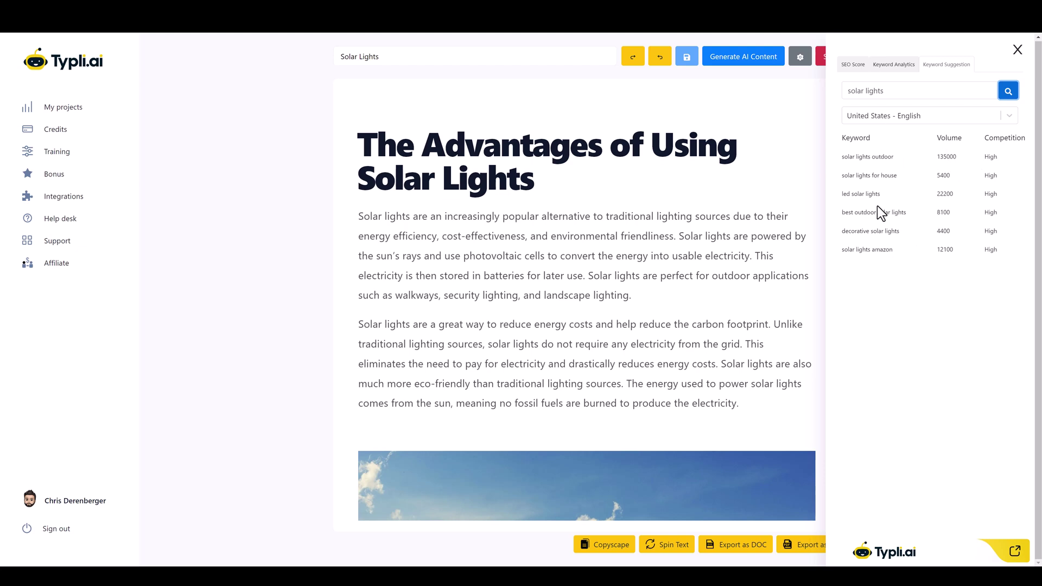
click(764, 239)
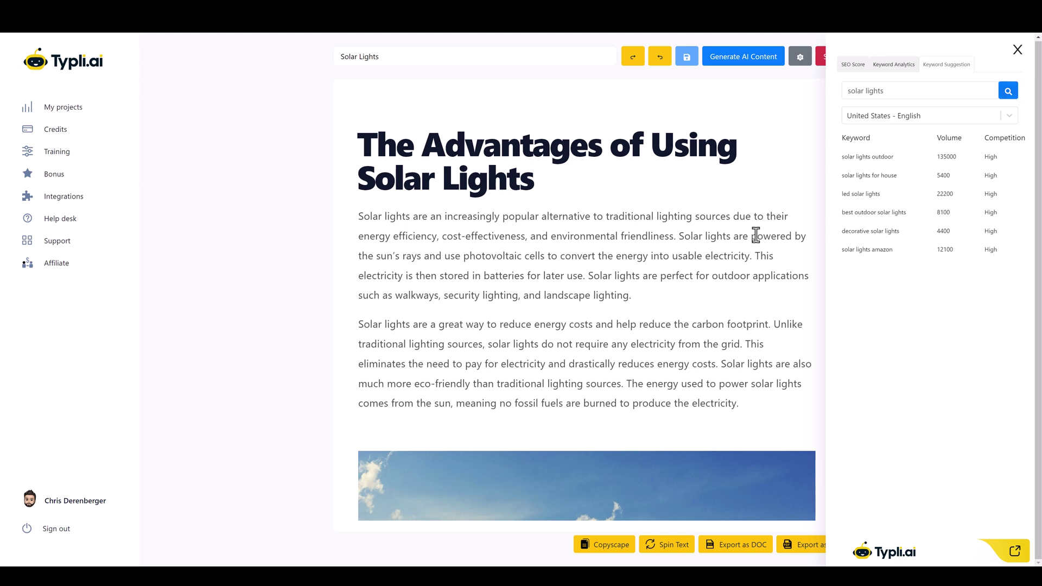
click(1018, 49)
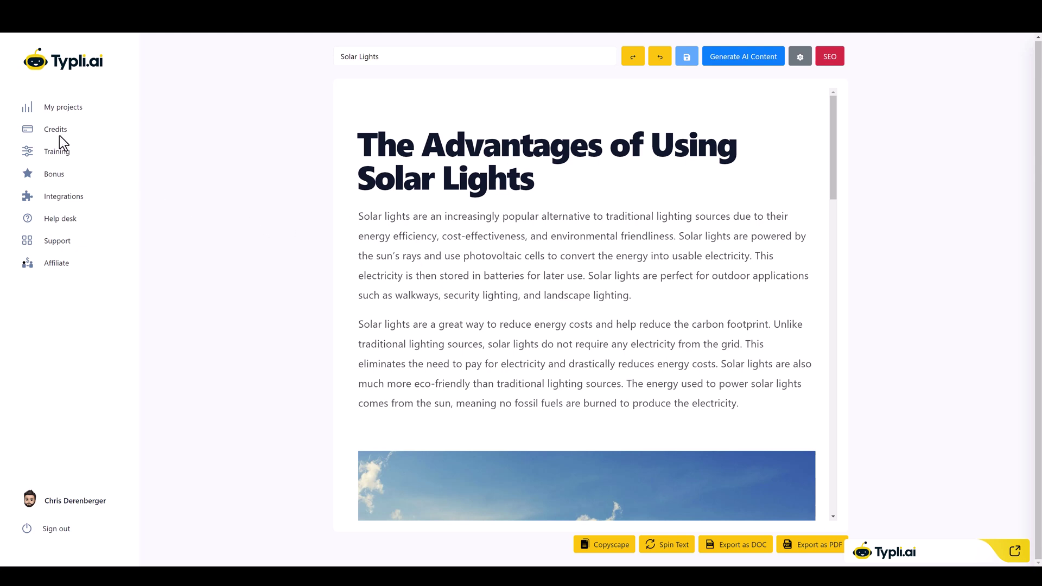
View the Typli.ai training videos and the available browser extension and WordPress plugin integrations.
click(57, 153)
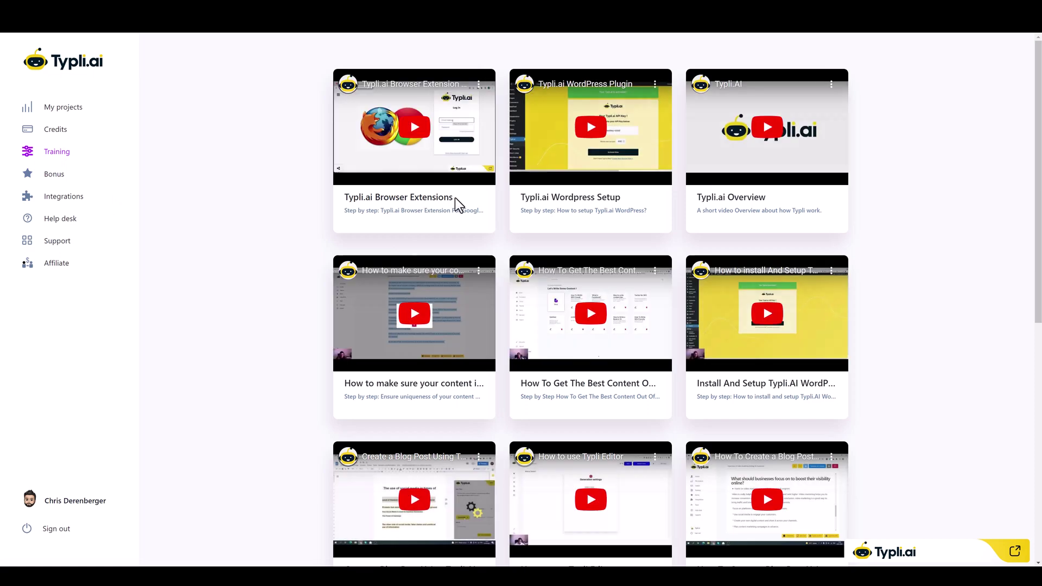
drag(456, 198, 335, 202)
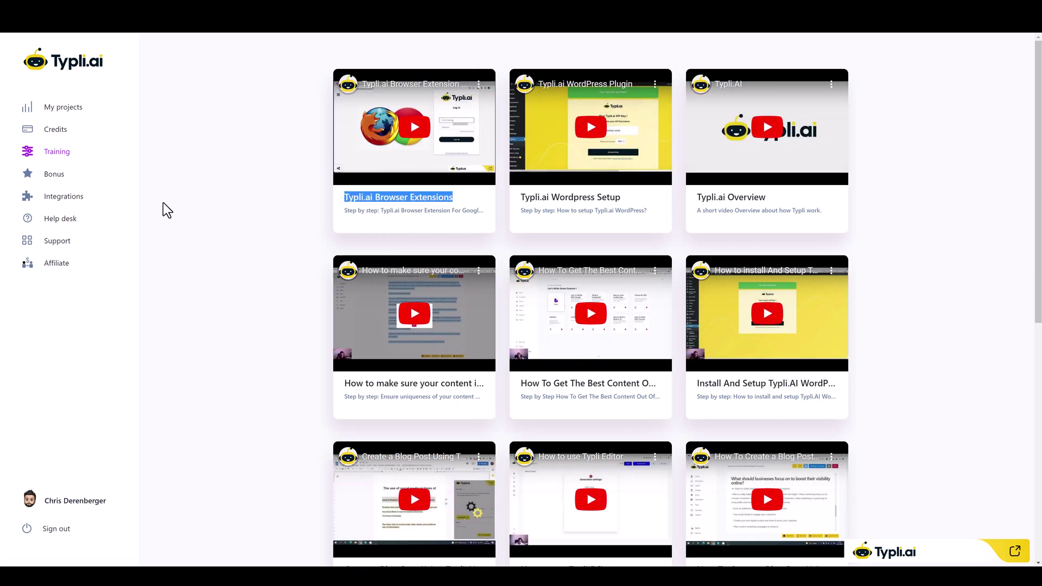
click(67, 198)
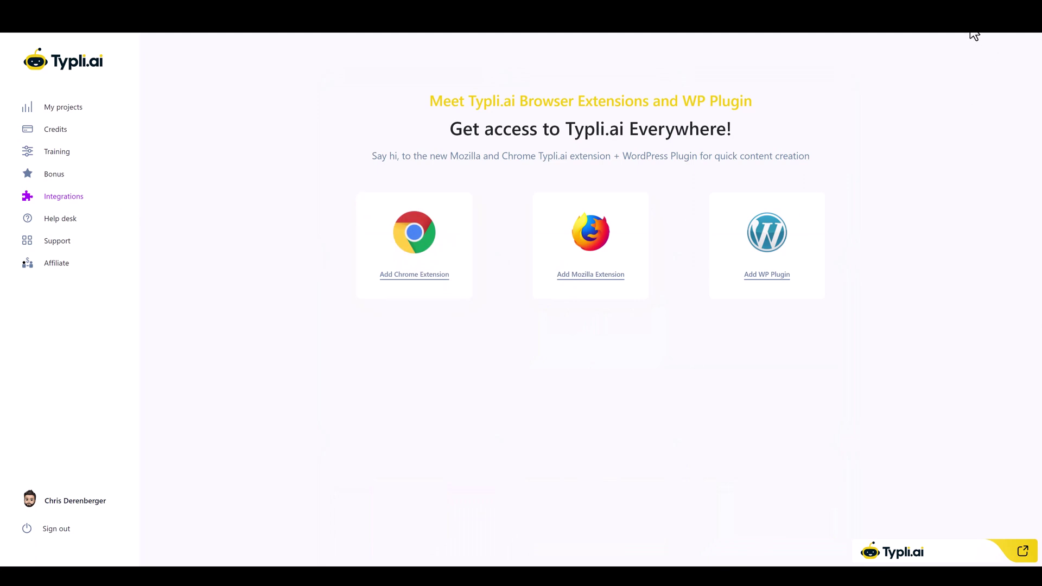
click(67, 108)
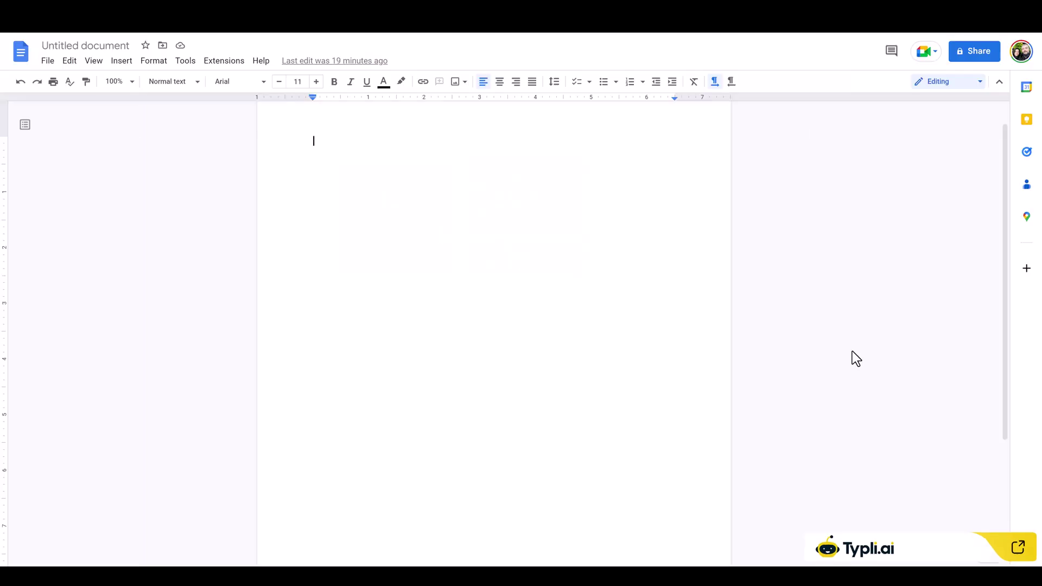
Switch to the untitled Google Docs document and expand the Typli.ai extension widget.
click(1017, 547)
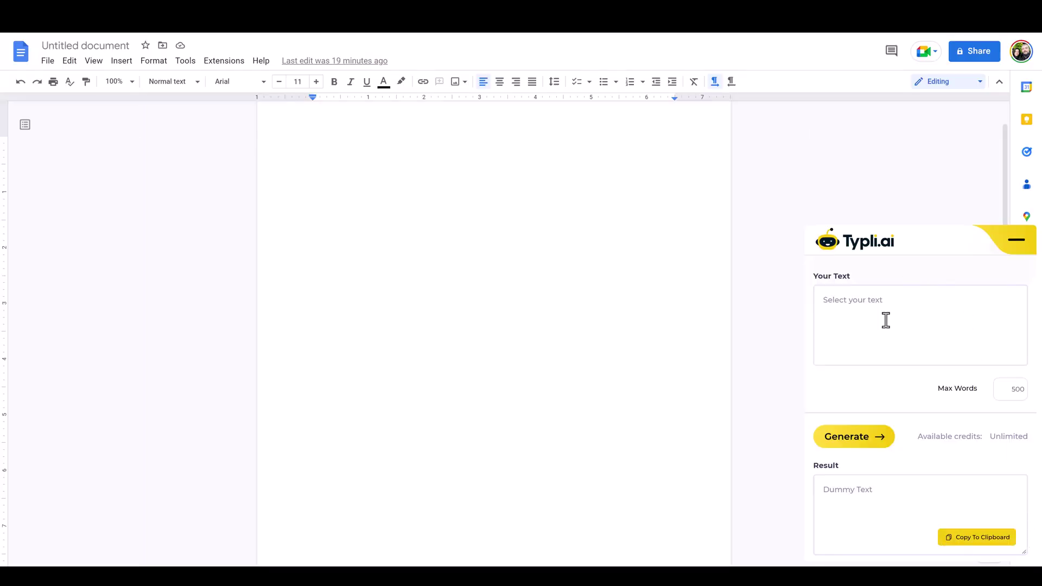
click(863, 319)
click(536, 268)
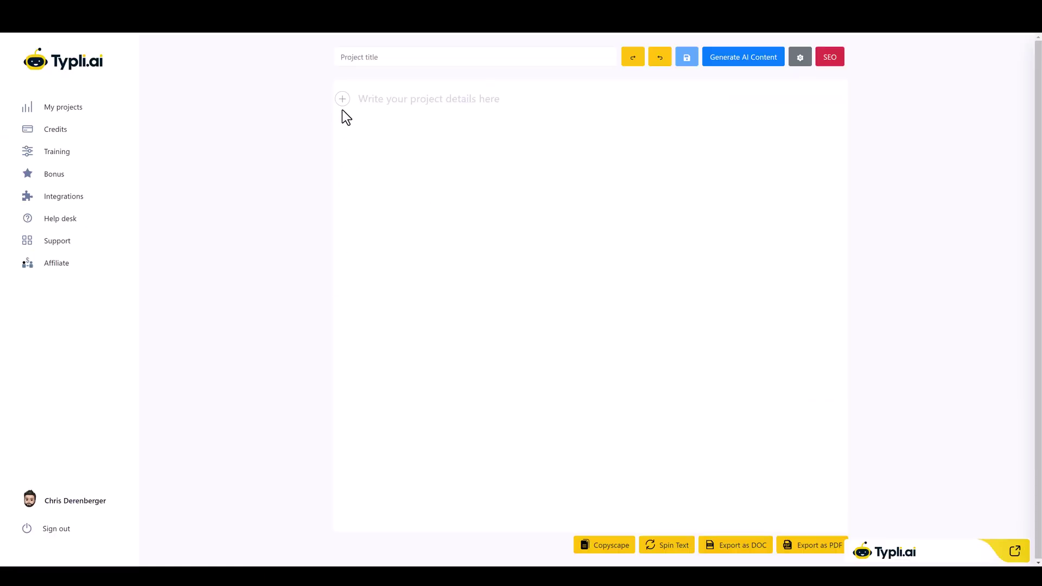
Check the prompt templates in a blank Typli.ai project, and write "Write me an article on heated socks" in the Google Docs document.
click(342, 100)
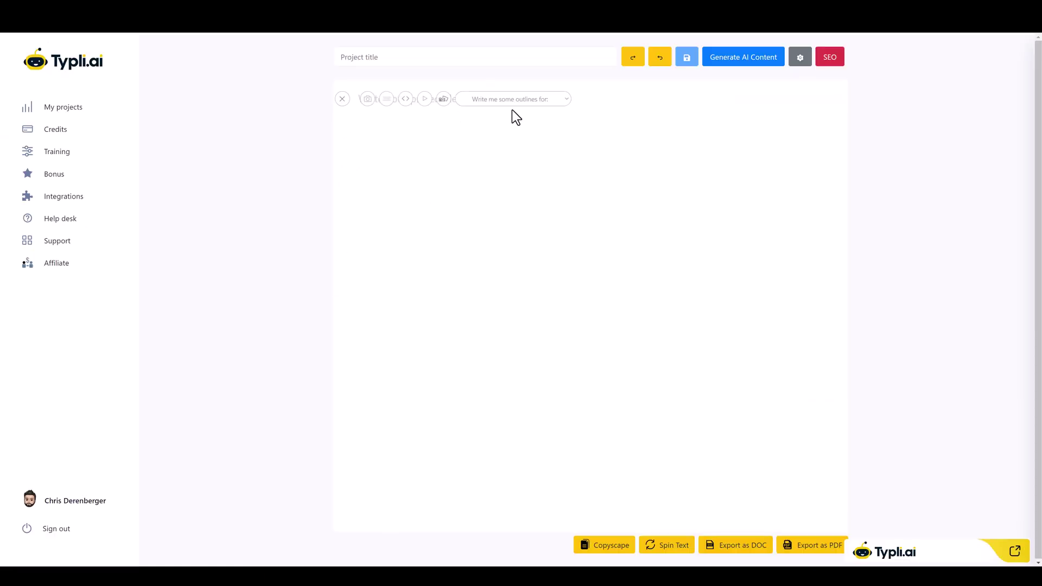
click(520, 102)
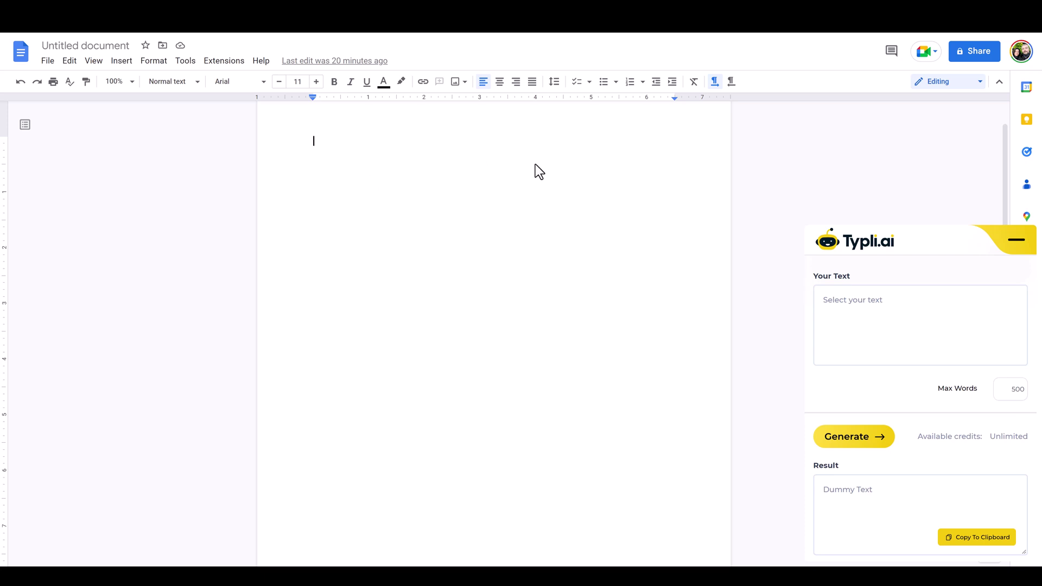
text(Write me an art)
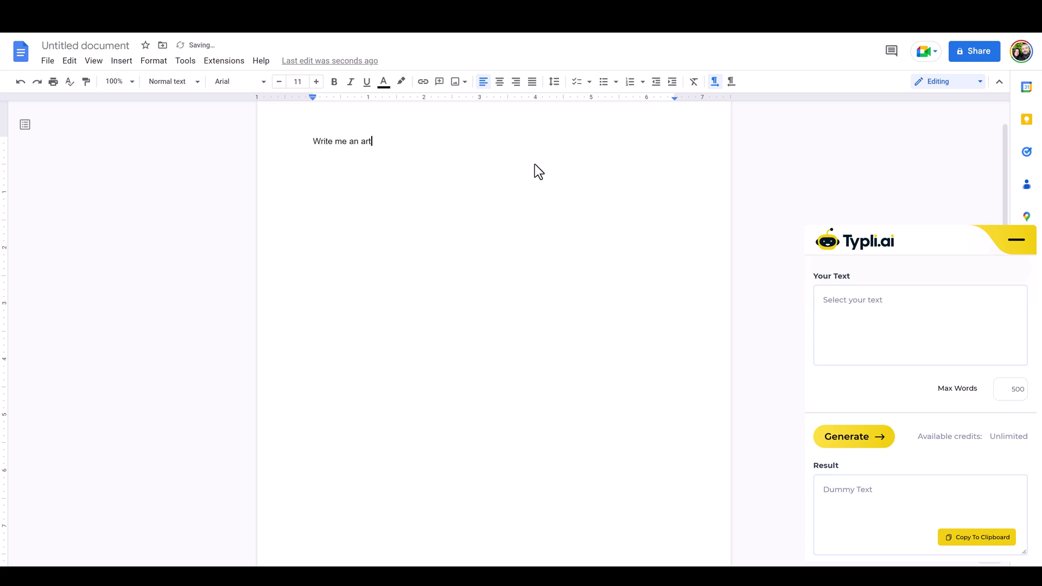
text(icle on heated socks)
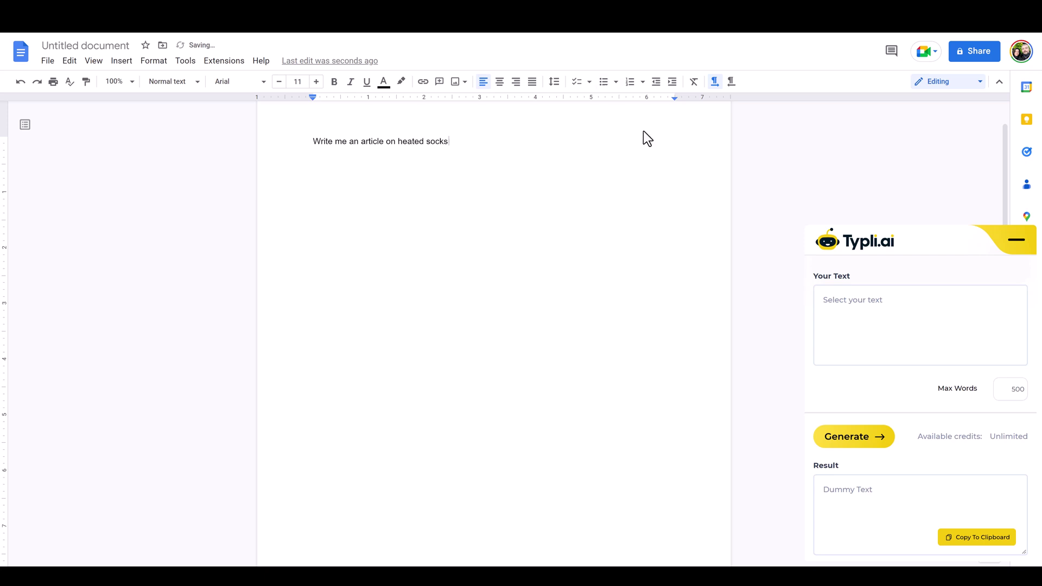
Copy the heated socks prompt into the Typli.ai widget's text field and generate content with a 500-word maximum.
drag(483, 143, 317, 140)
triple_click(316, 142)
click(887, 314)
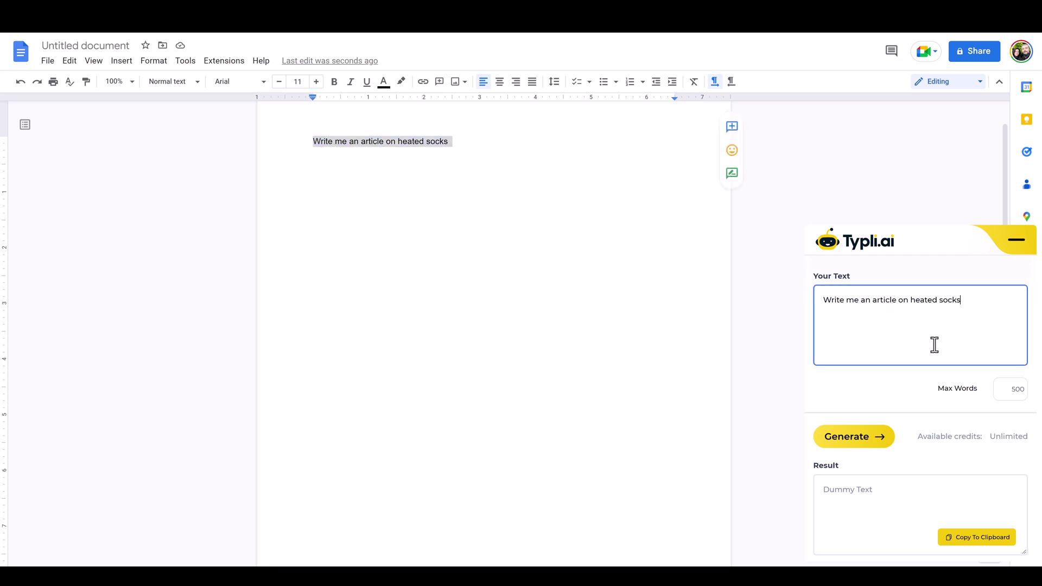
drag(1012, 389, 1024, 404)
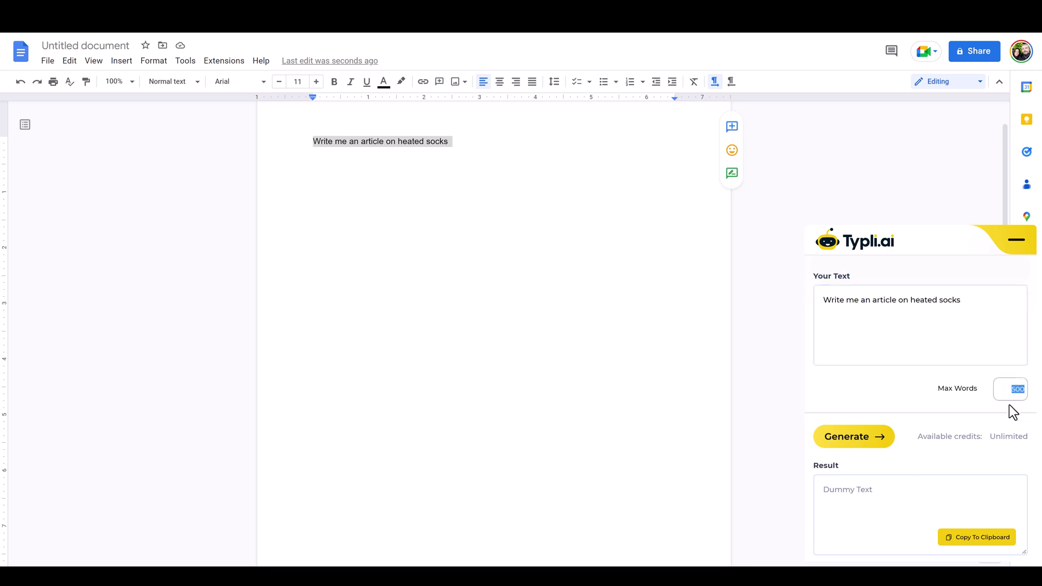
click(851, 441)
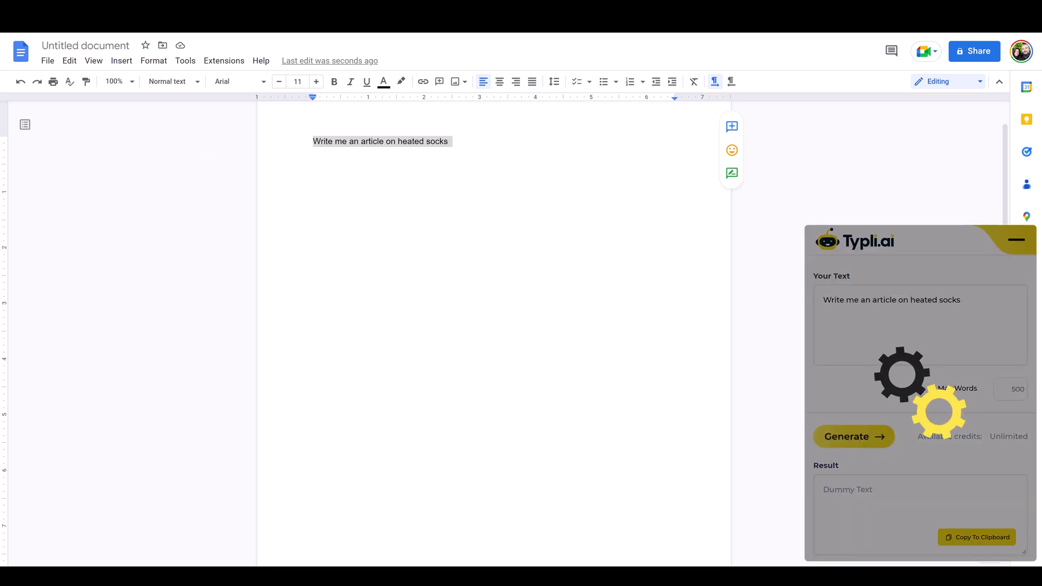
Delete the opening line and the blank lines above the first paragraph of the generated heated socks result.
scroll(894, 483, down, 3)
scroll(895, 483, up, 3)
drag(961, 489, 798, 499)
key(Delete)
key(Delete)
key(Delete)
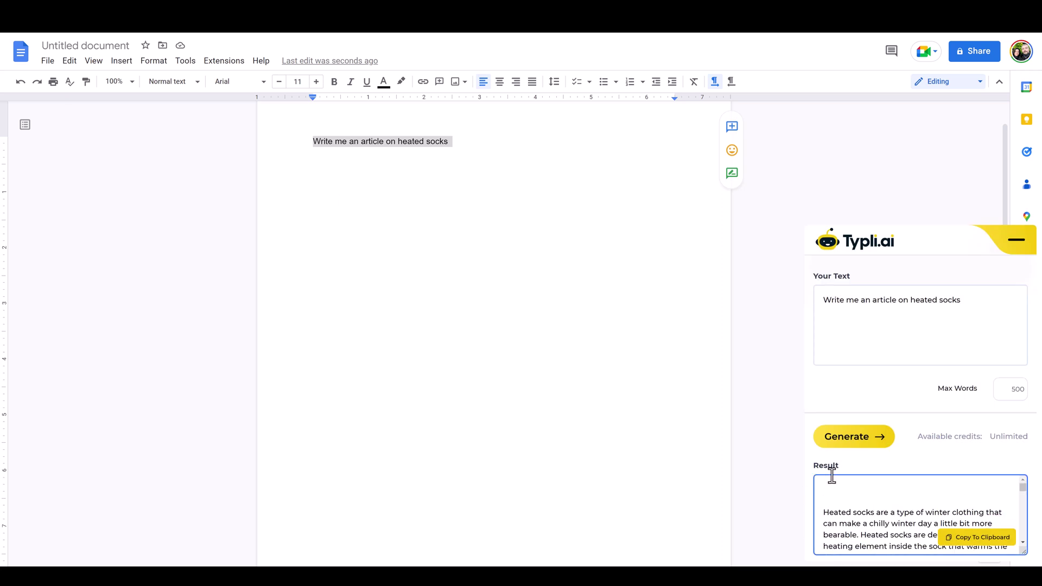
Copy the generated heated socks article to the clipboard and replace the prompt line in the document with it.
click(974, 541)
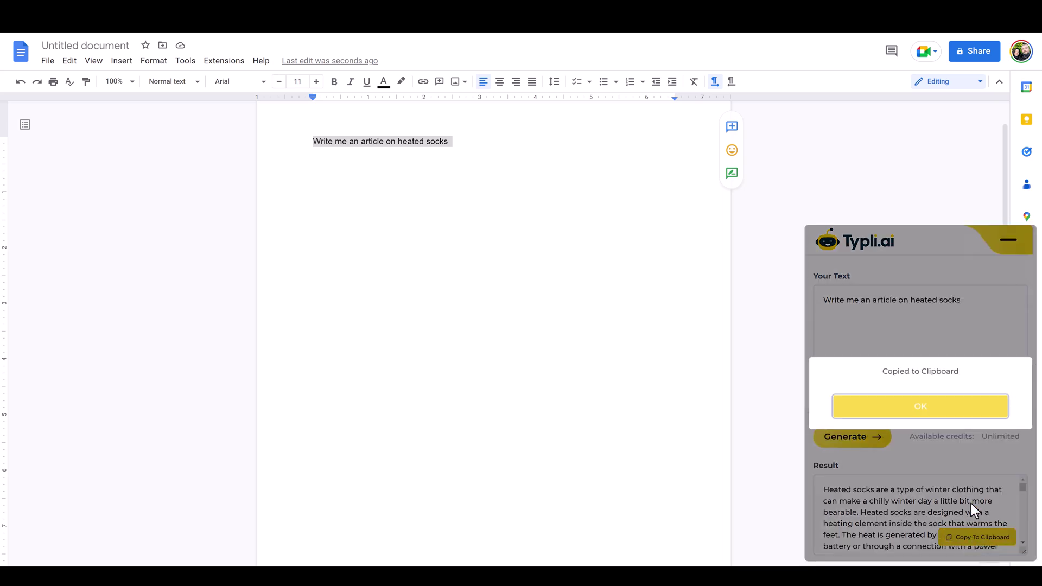
click(946, 412)
drag(460, 139, 258, 135)
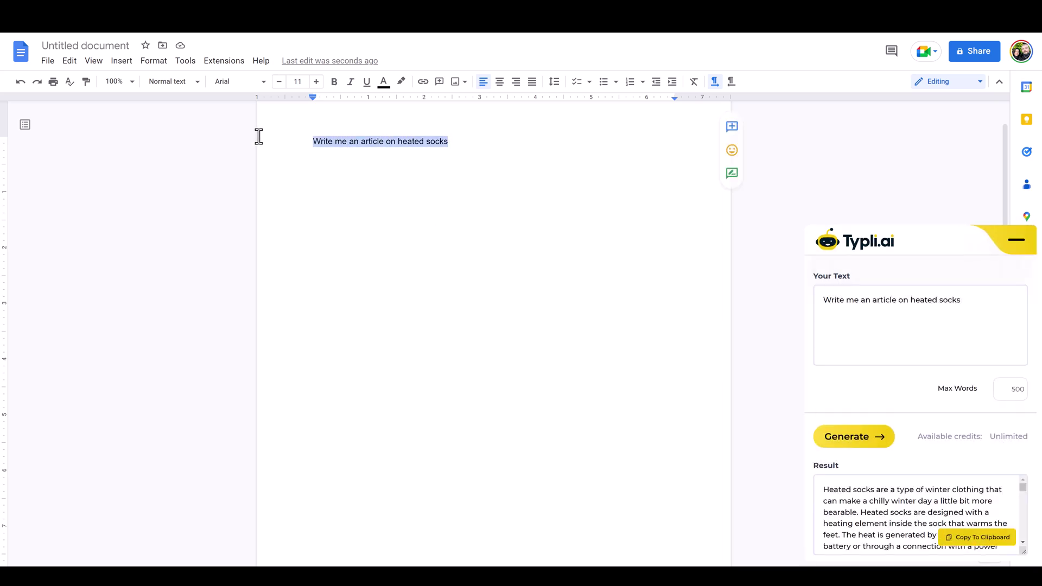
key(ctrl+v)
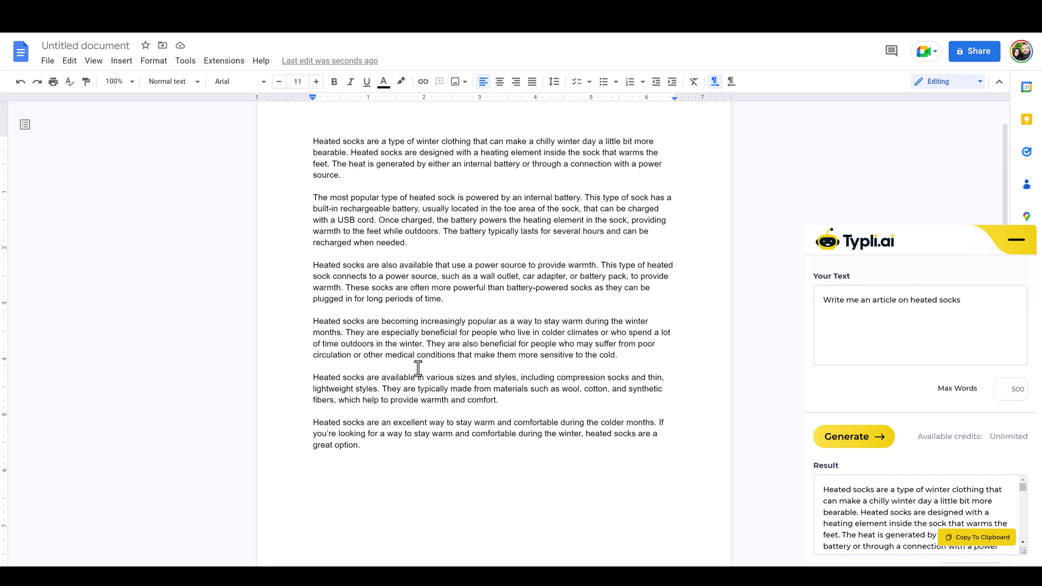
Add the line "Advantages of wearing heated socks" below the last paragraph of the article.
key(Return)
text(Adva)
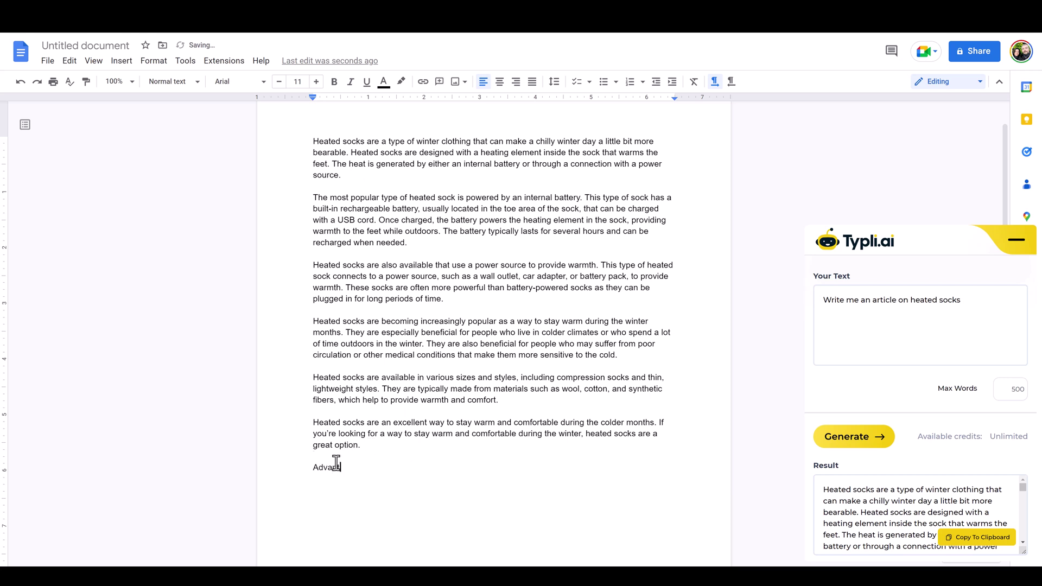
text(ntages of wearing heated socks)
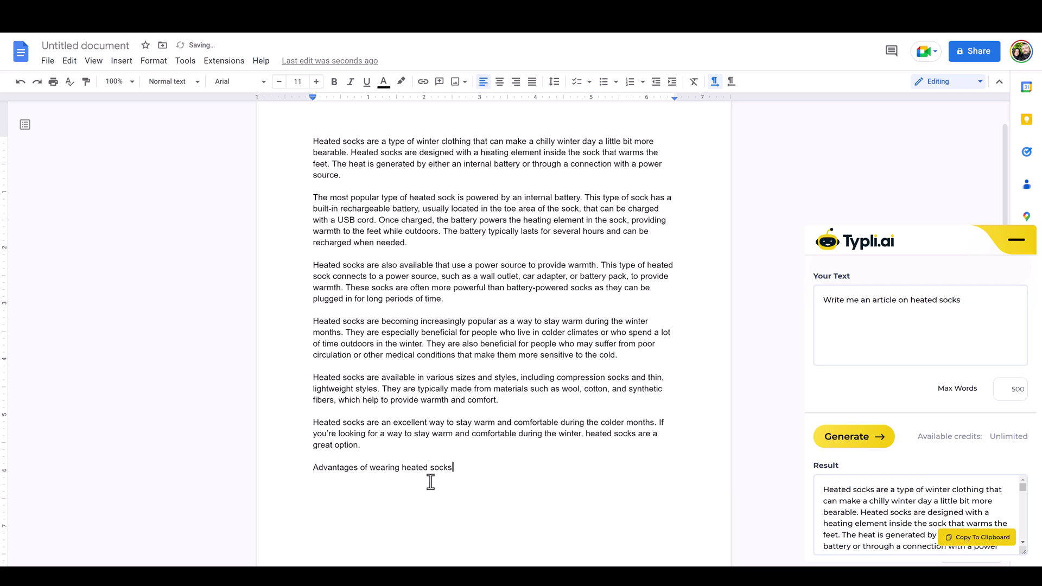
Replace the widget's prompt with "Advantages of wearing heated socks", set Max Words to 200 and generate the section.
drag(455, 467, 313, 467)
key(ctrl+c)
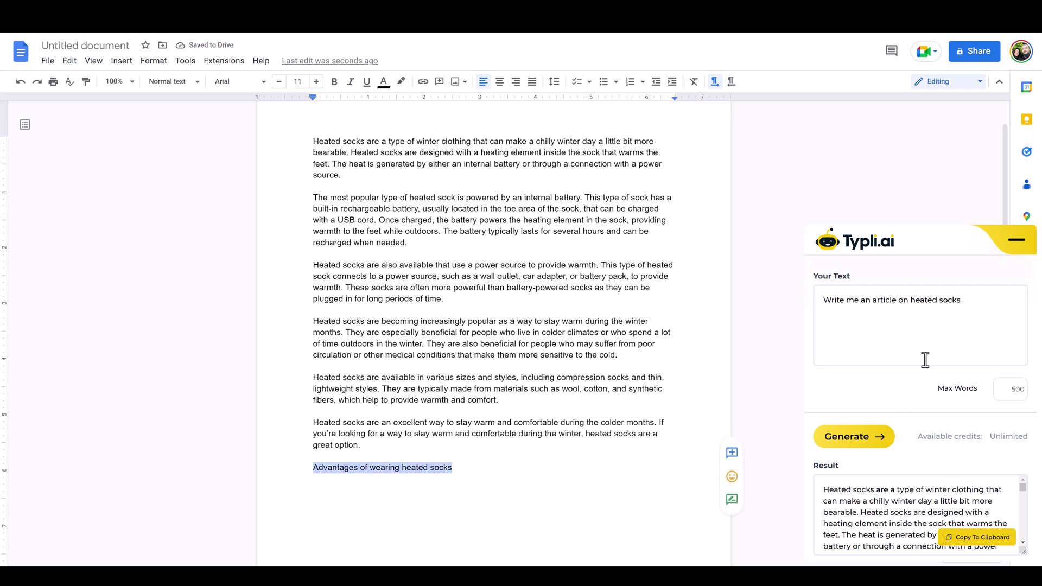
drag(968, 299, 803, 302)
key(ctrl+v)
double_click(1007, 384)
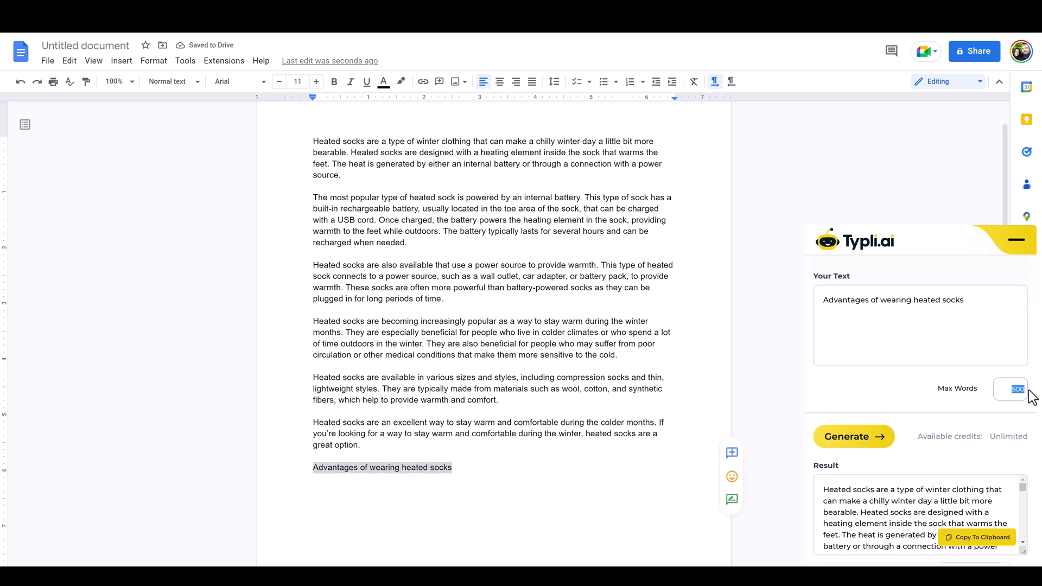
click(1017, 389)
key(BackSpace)
key(BackSpace)
key(BackSpace)
text(200)
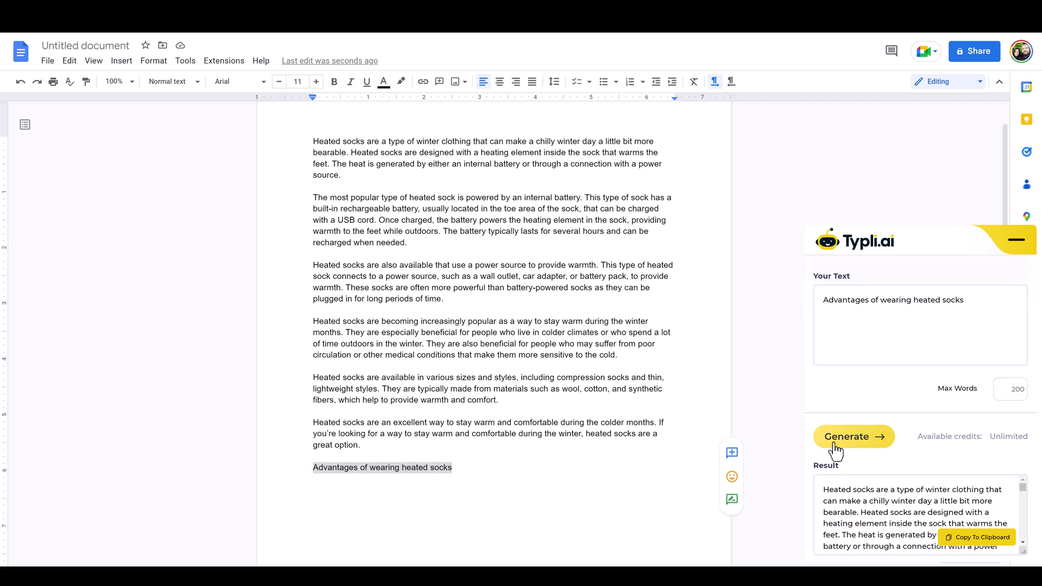
click(834, 441)
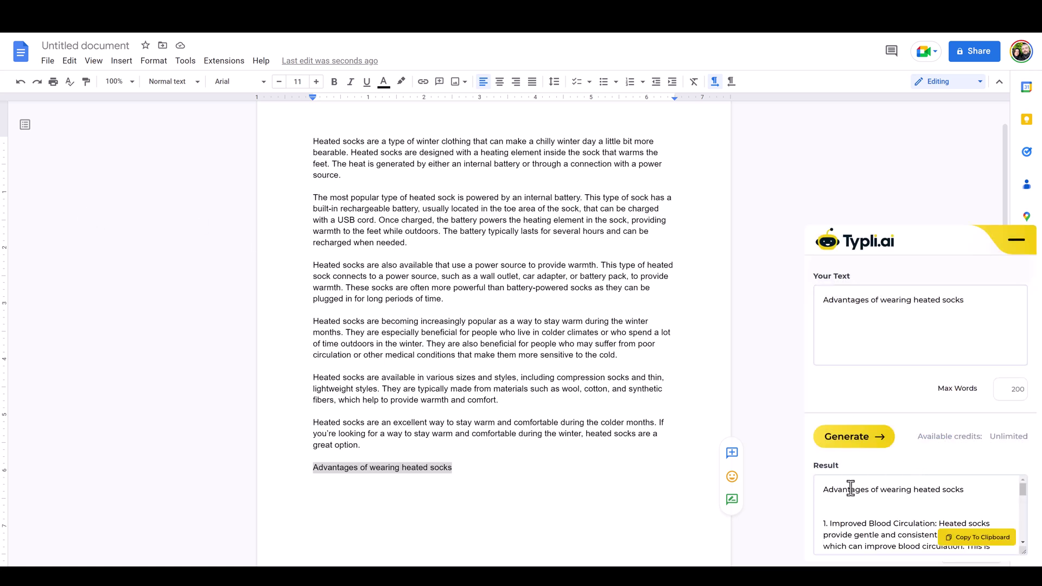
Delete the repeated heading and the blank lines beneath it from the start of the generated advantages result.
drag(966, 490, 789, 490)
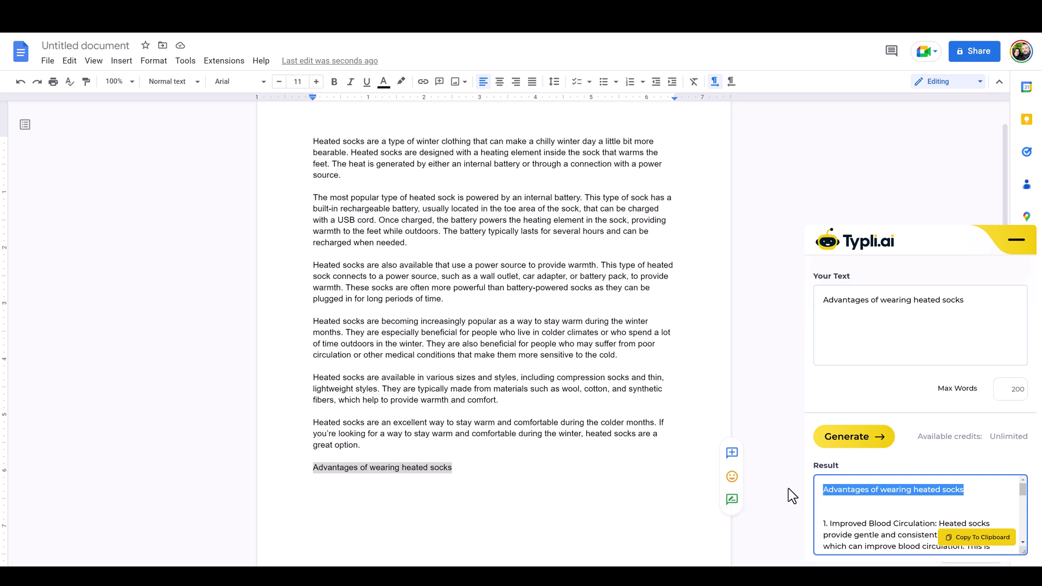
key(BackSpace)
key(Delete)
key(Delete)
Copy the advantages text to the clipboard and paste it below the "Advantages of wearing heated socks" line.
click(971, 537)
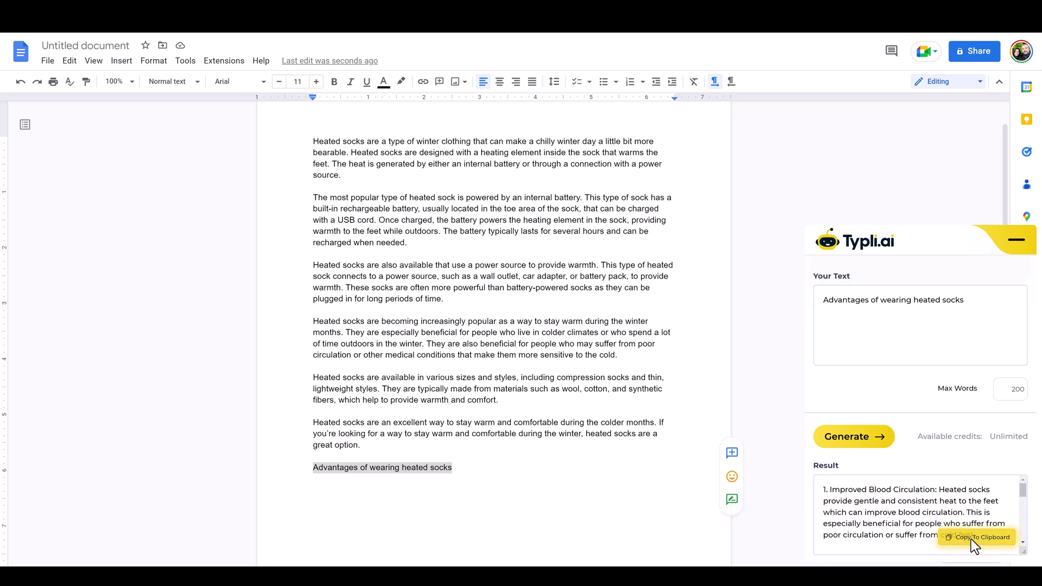
click(922, 409)
click(391, 492)
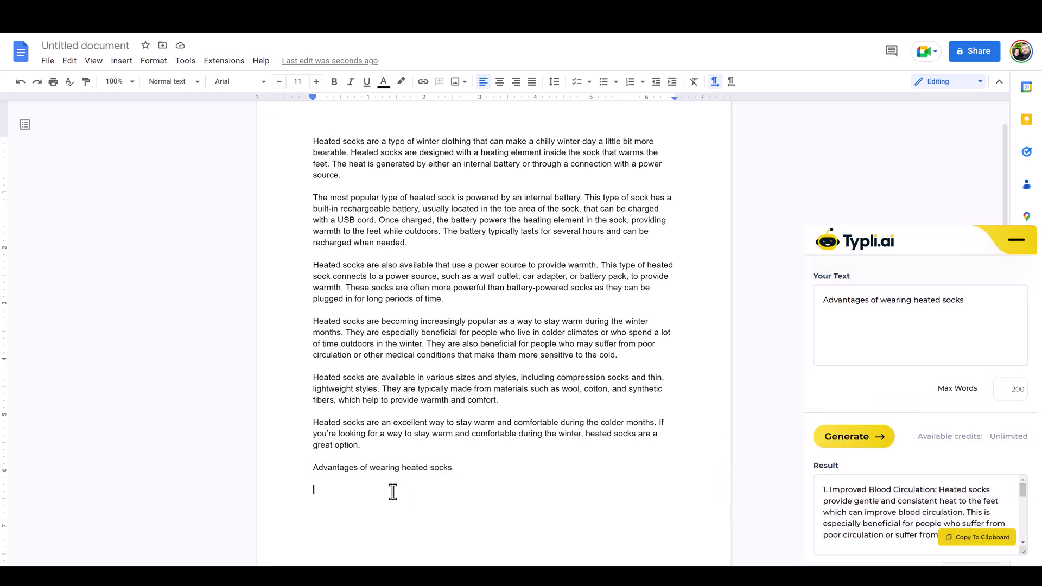
key(ctrl+v)
Make the "Advantages of wearing heated socks" heading bold.
drag(454, 314, 295, 313)
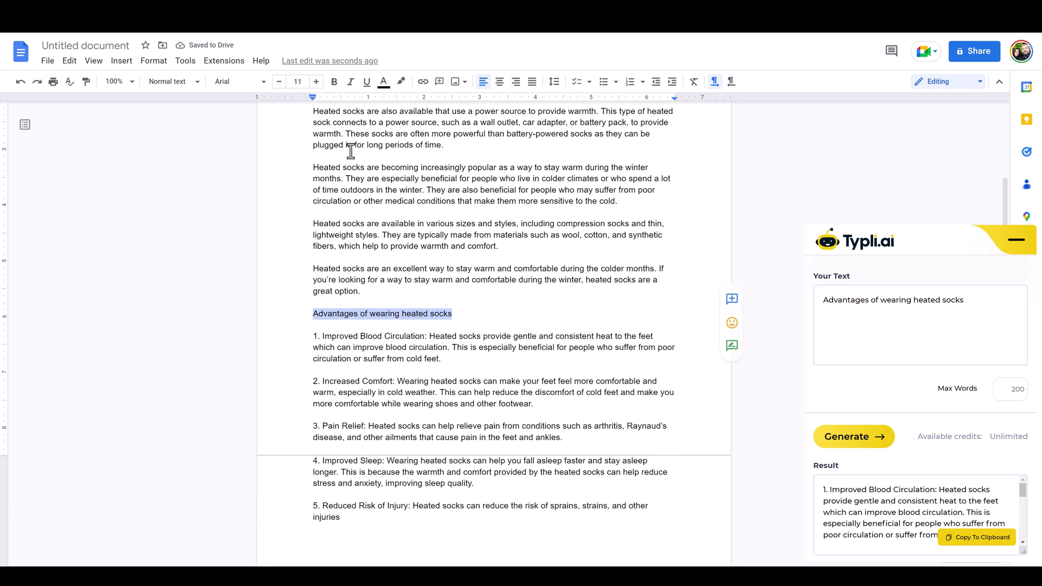
click(335, 82)
click(481, 347)
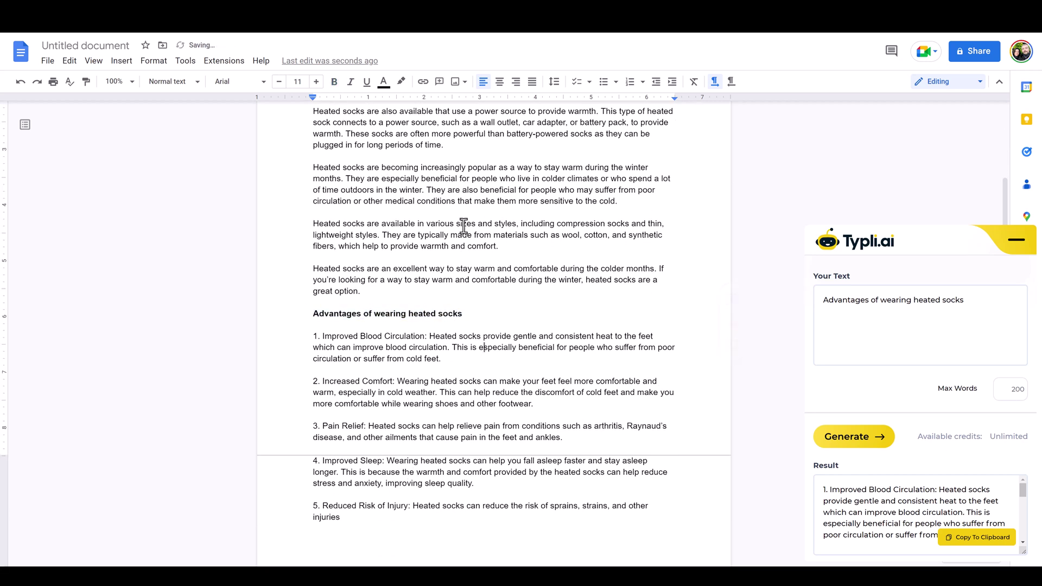
Bold the labels of the first three advantages: "Improved Blood Circulation", "Increased Comfort" and "Pain Relief", including their numbers.
scroll(432, 369, down, 2)
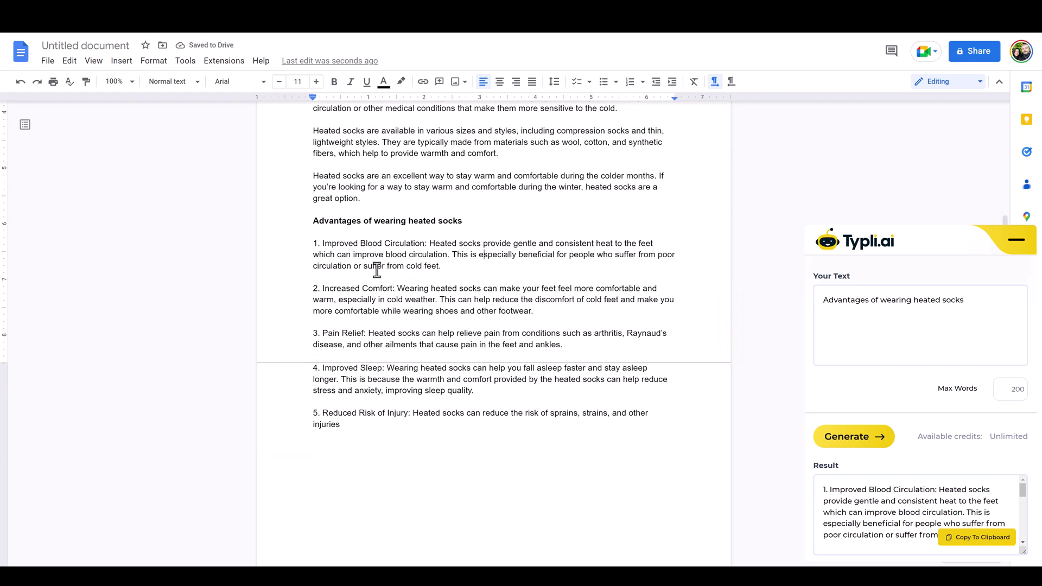
drag(427, 245, 312, 244)
click(334, 82)
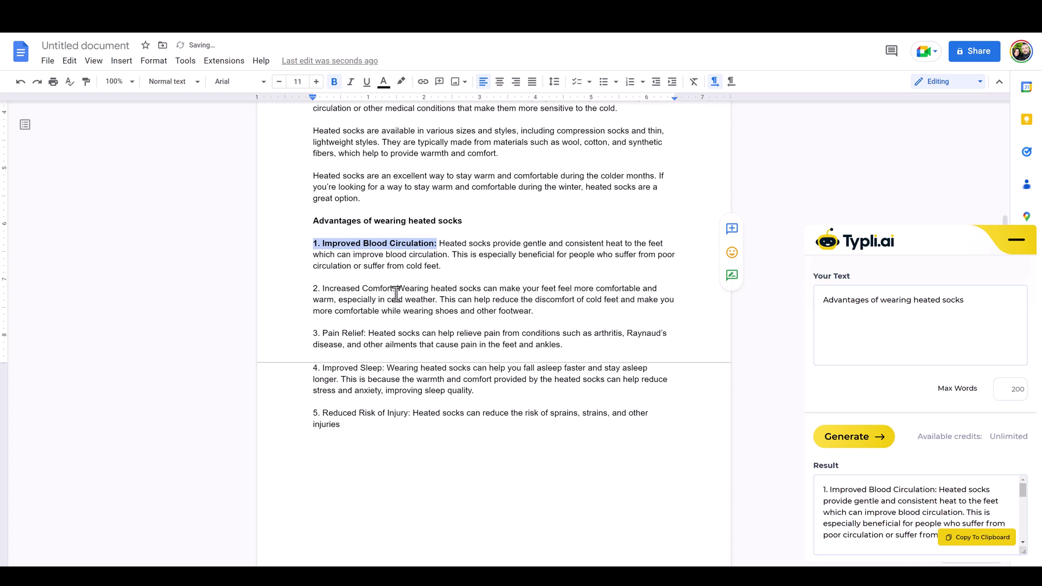
click(396, 291)
drag(396, 291, 312, 291)
click(334, 82)
click(365, 335)
drag(366, 336, 313, 334)
click(334, 82)
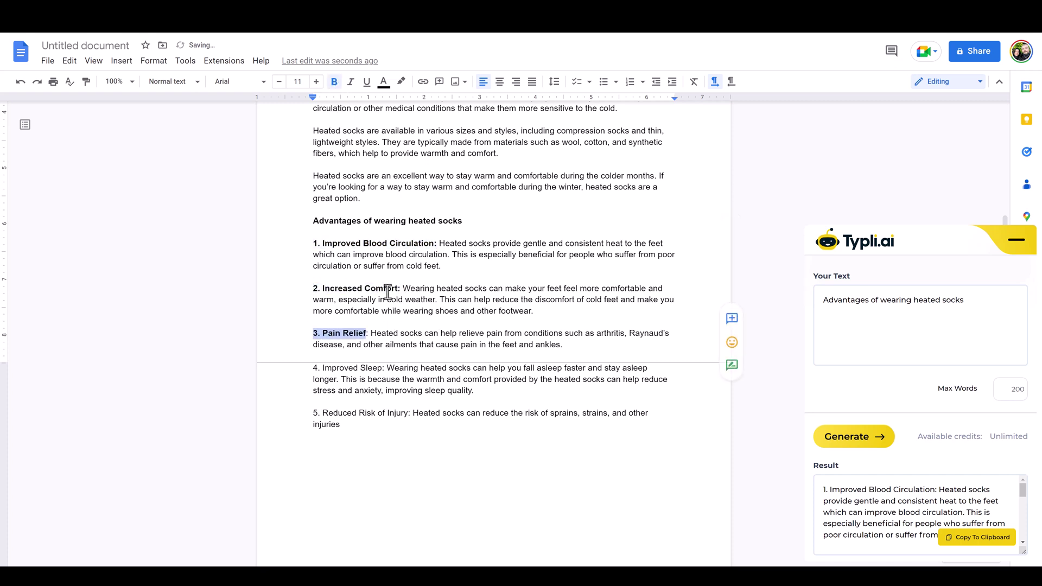
Bold the labels "4. Improved Sleep" and "5. Reduced Risk of Injury" in the advantages list.
drag(384, 368, 311, 368)
click(334, 82)
drag(409, 414, 313, 414)
click(335, 82)
click(495, 379)
scroll(516, 439, up, 3)
scroll(496, 429, down, 2)
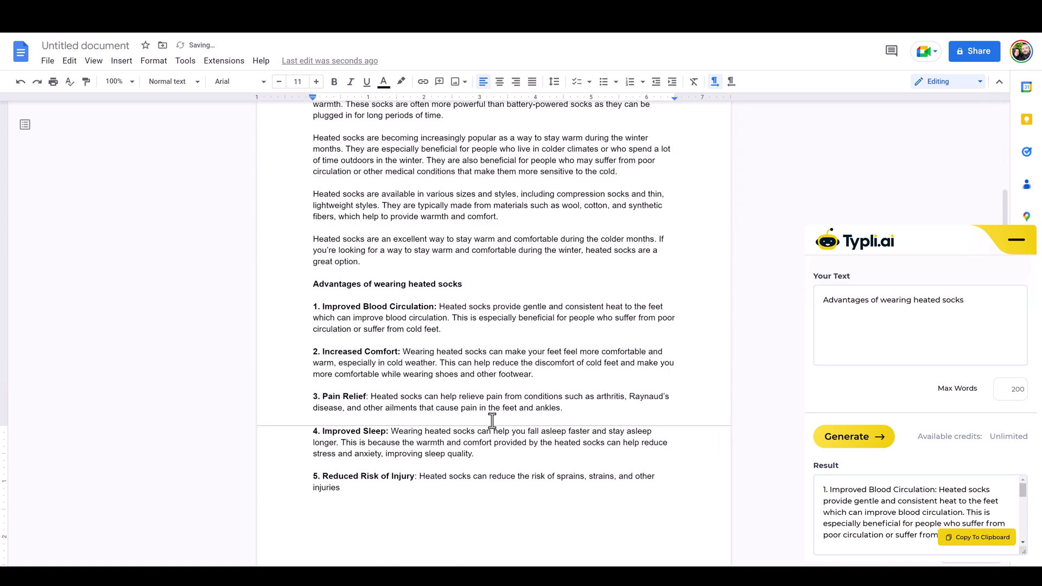
scroll(494, 418, up, 4)
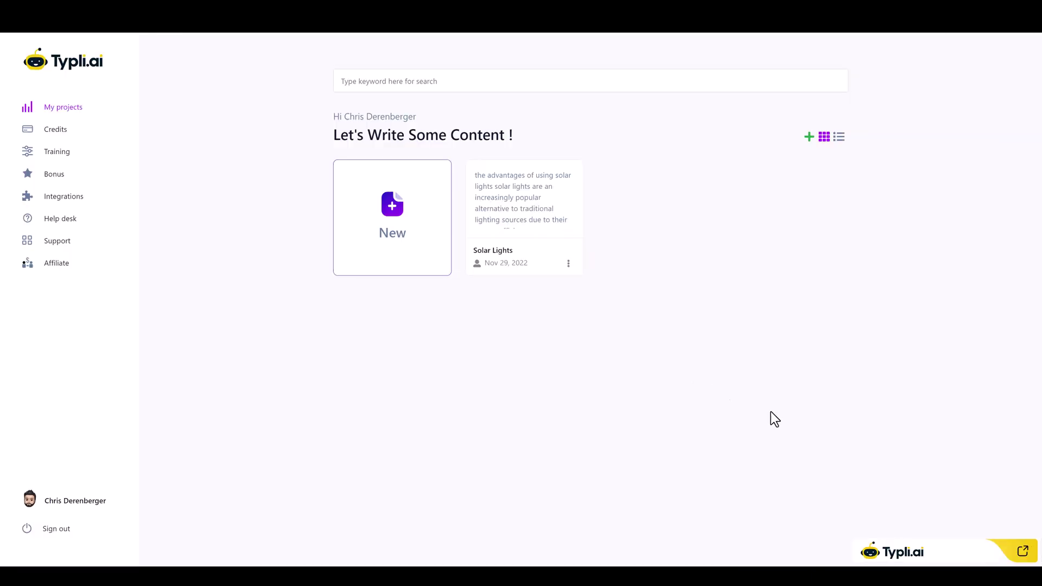
Switch to the Typli.ai projects page, open the Solar Lights project, collapse the extension widget and review the article.
click(1022, 553)
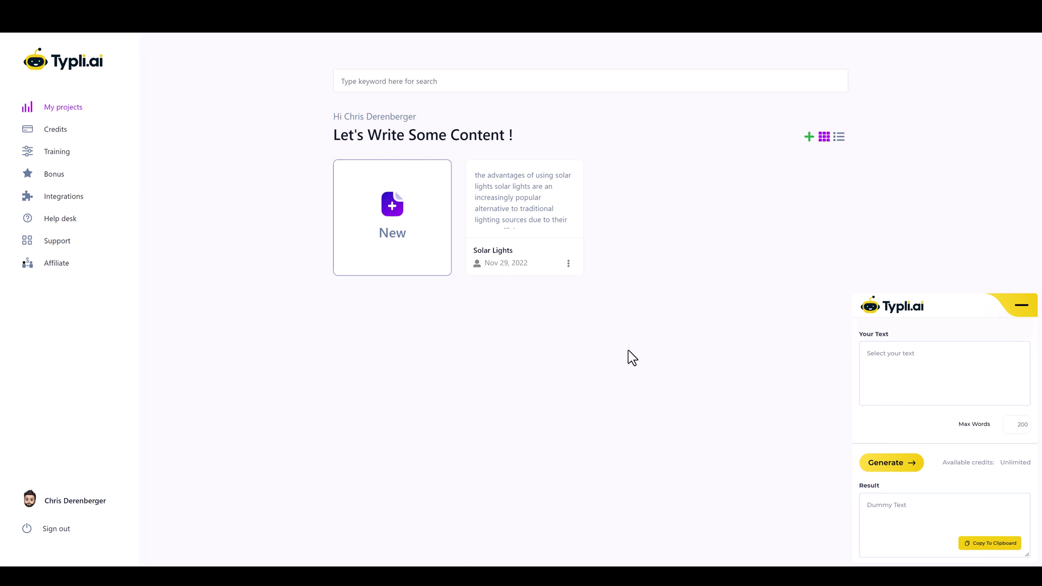
click(568, 264)
click(525, 282)
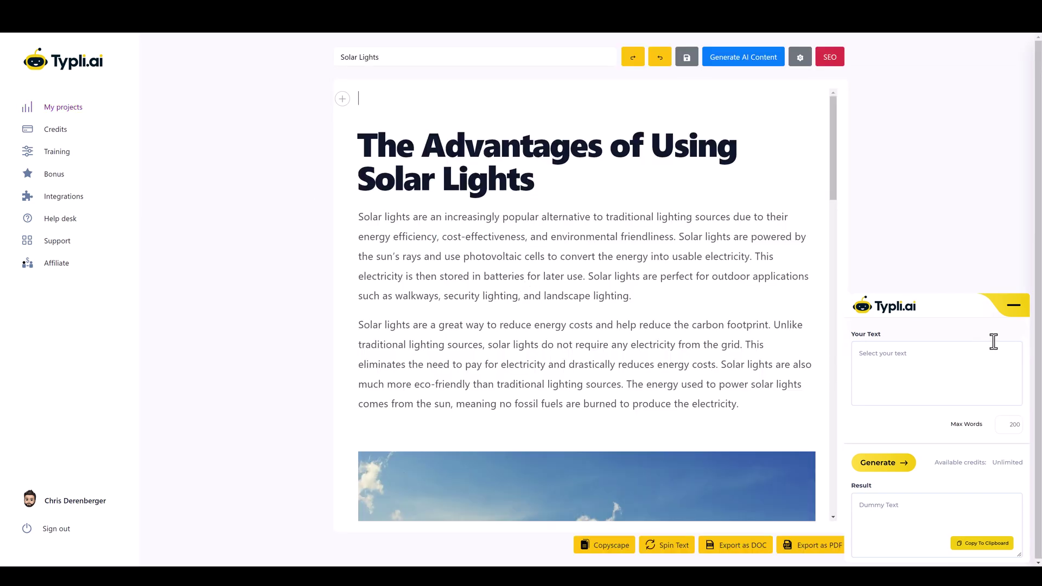
click(1013, 307)
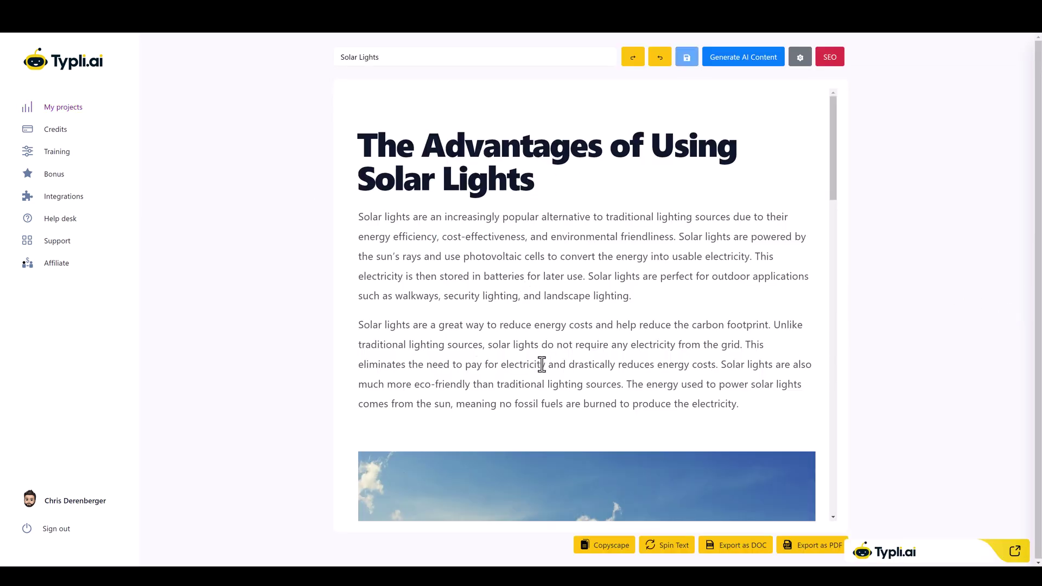
scroll(542, 365, down, 20)
scroll(700, 407, up, 20)
View the Credits page and compare the Pro plan's annual and monthly pricing.
click(56, 131)
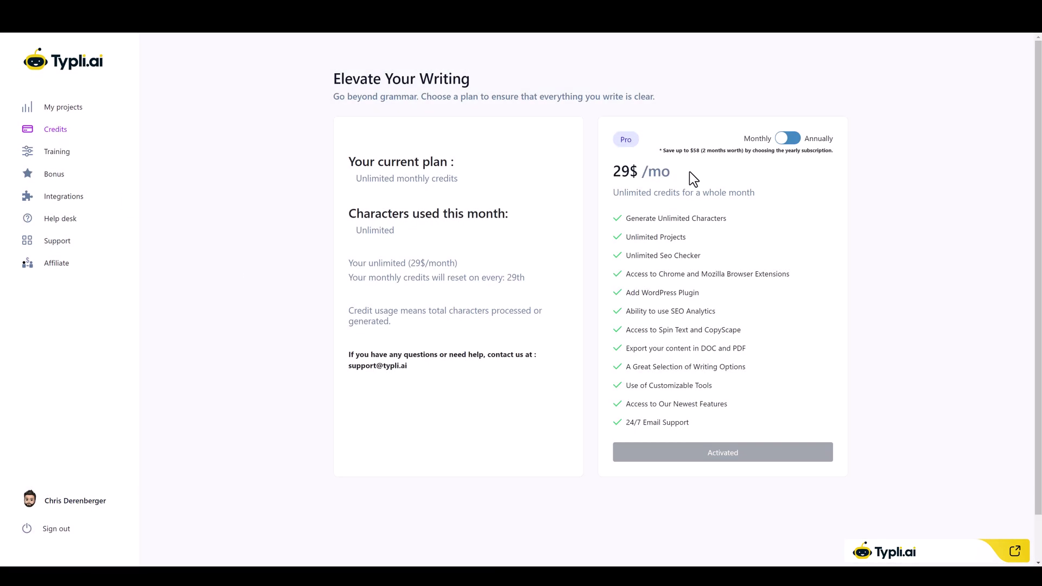
click(789, 139)
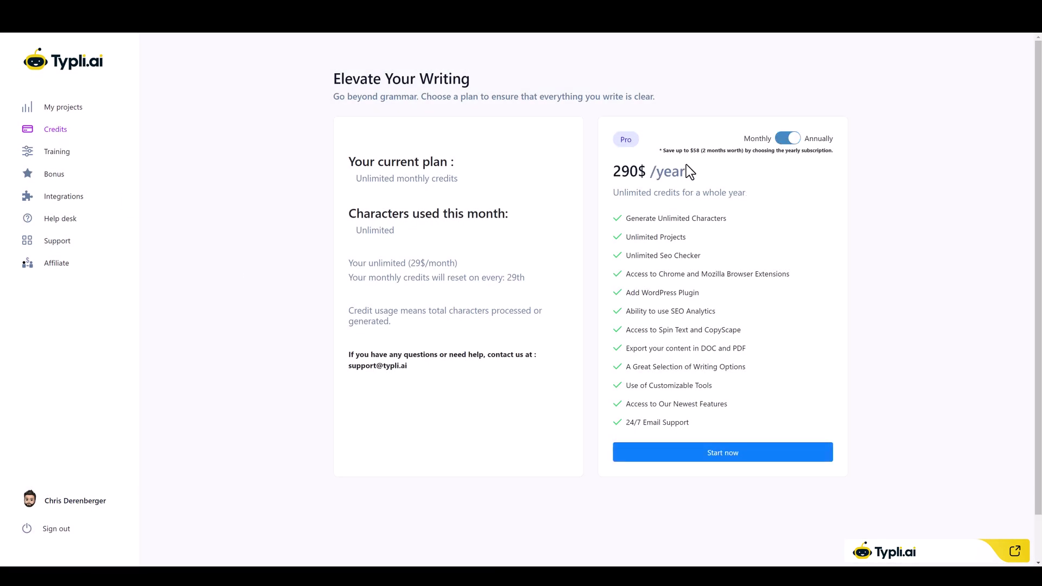
drag(613, 169, 638, 172)
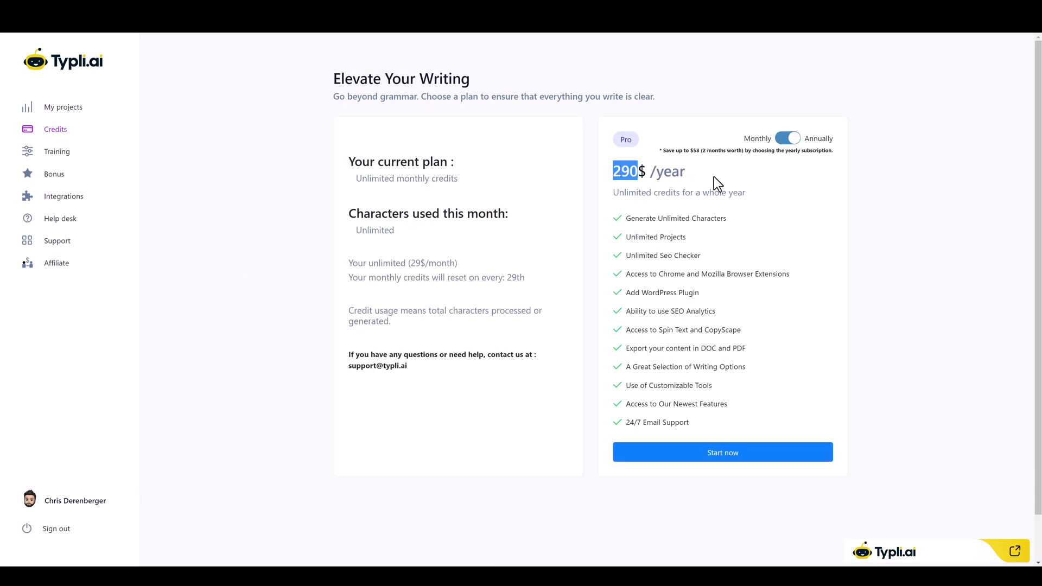
drag(702, 151, 743, 169)
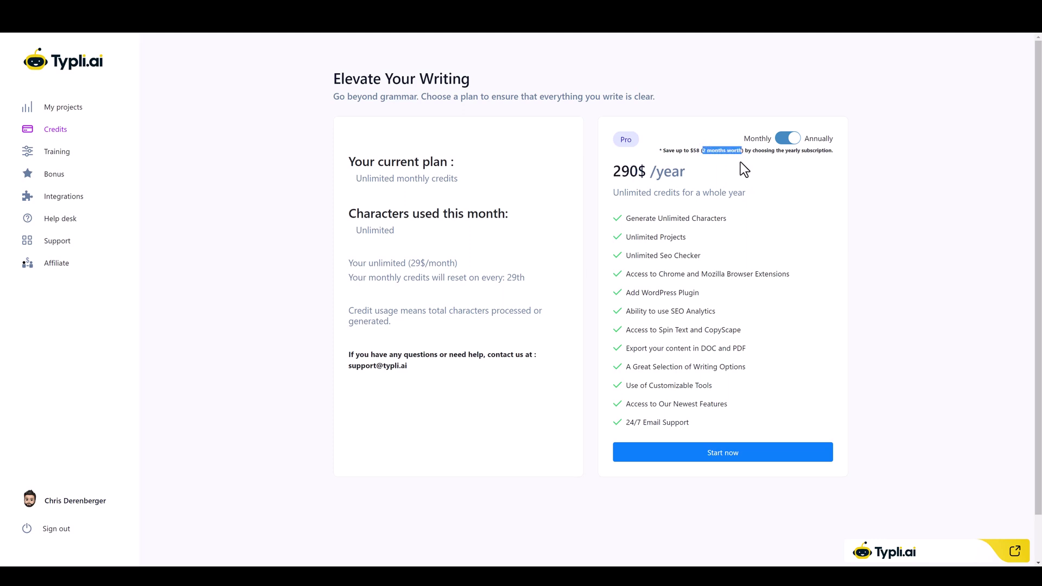
click(785, 140)
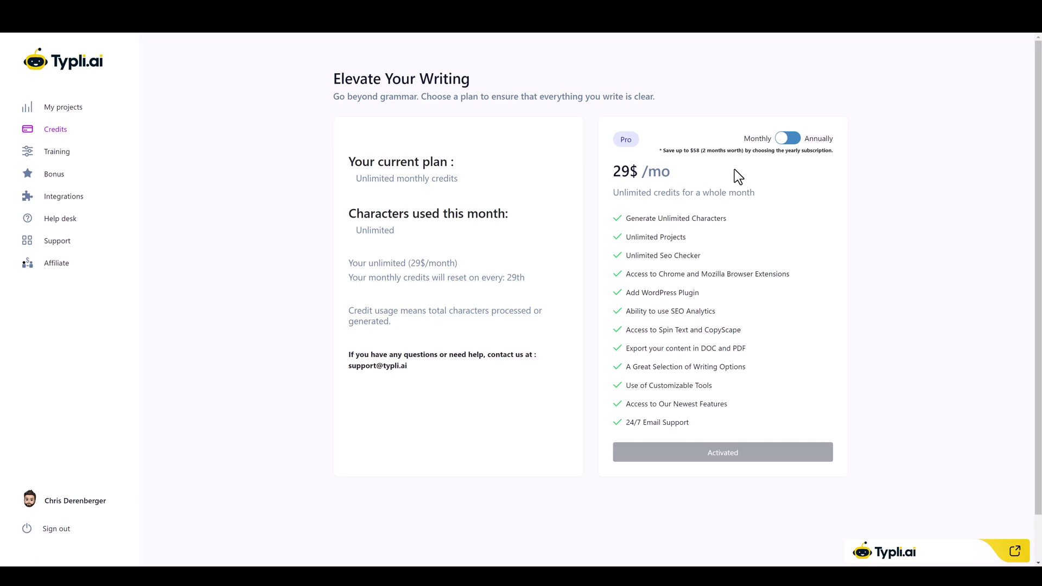
Browse the full list of Typli.ai training videos.
click(54, 153)
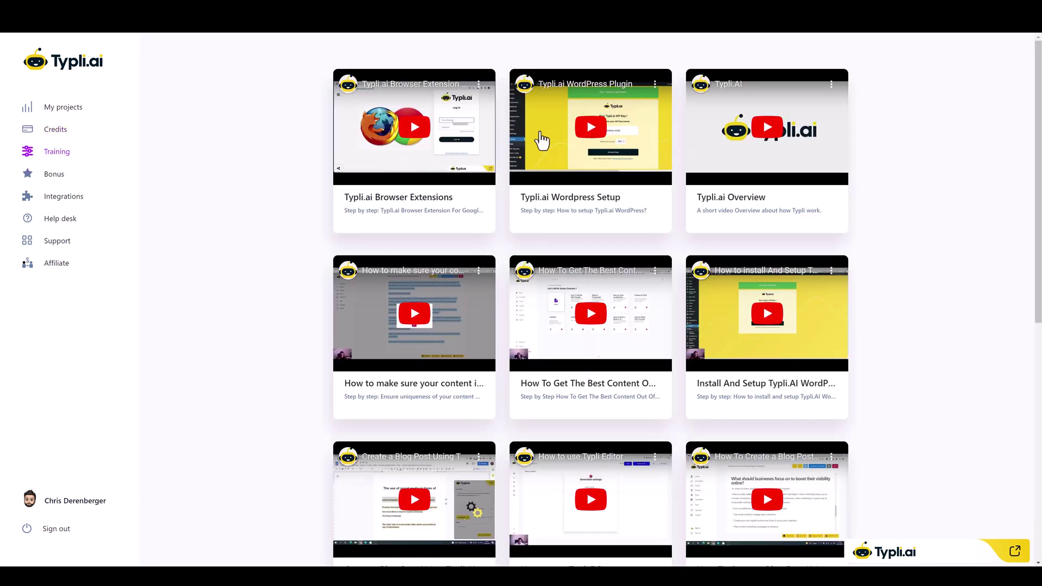
scroll(302, 360, down, 3)
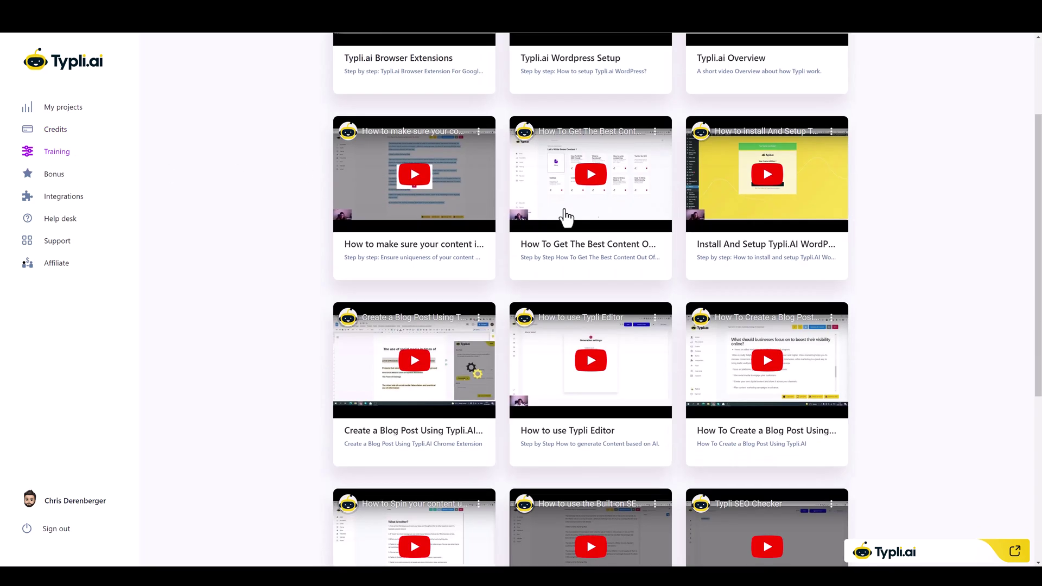
scroll(284, 310, down, 3)
scroll(279, 351, down, 3)
scroll(282, 352, down, 1)
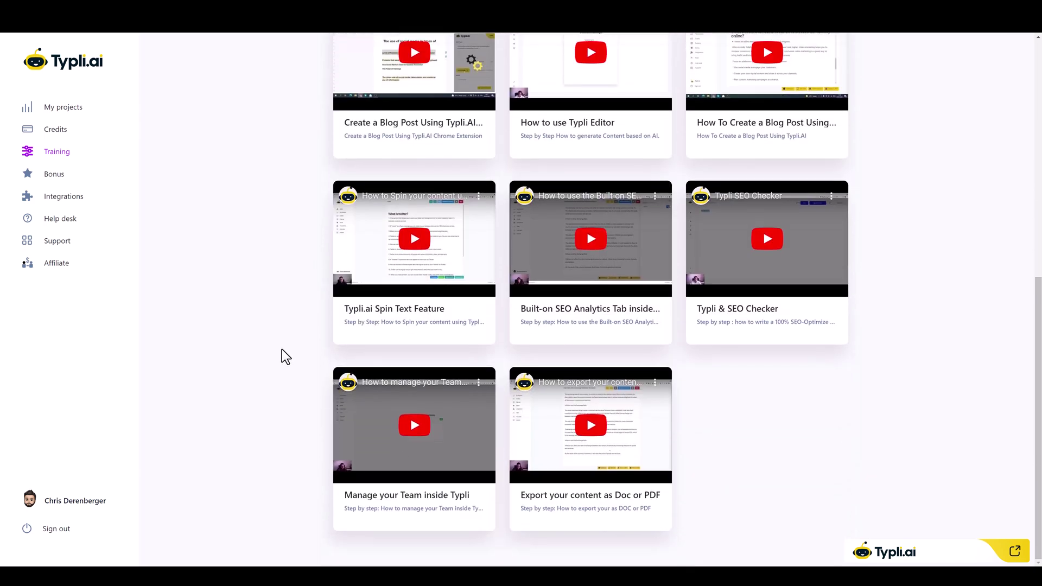
scroll(281, 349, up, 10)
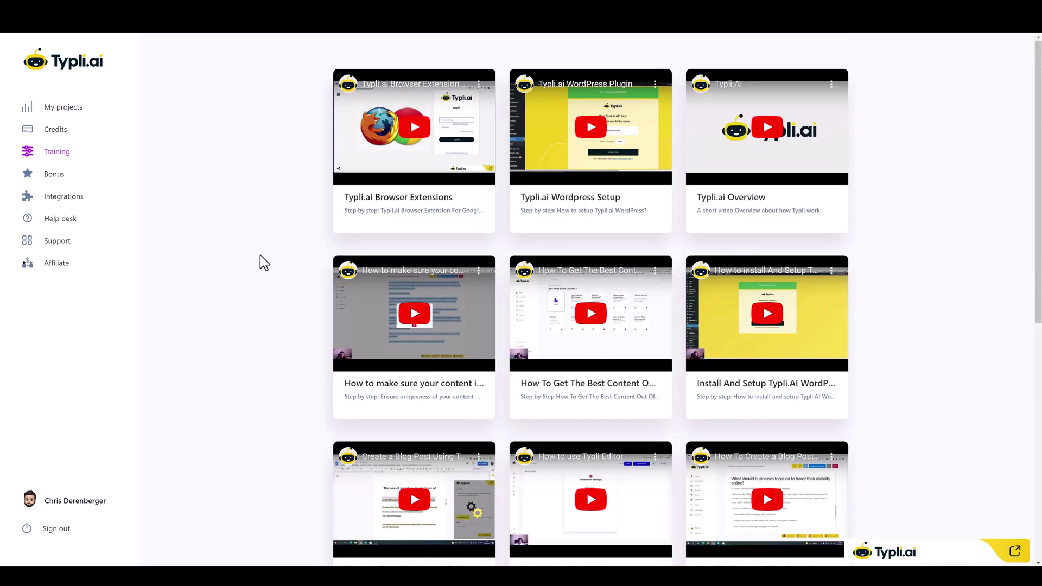